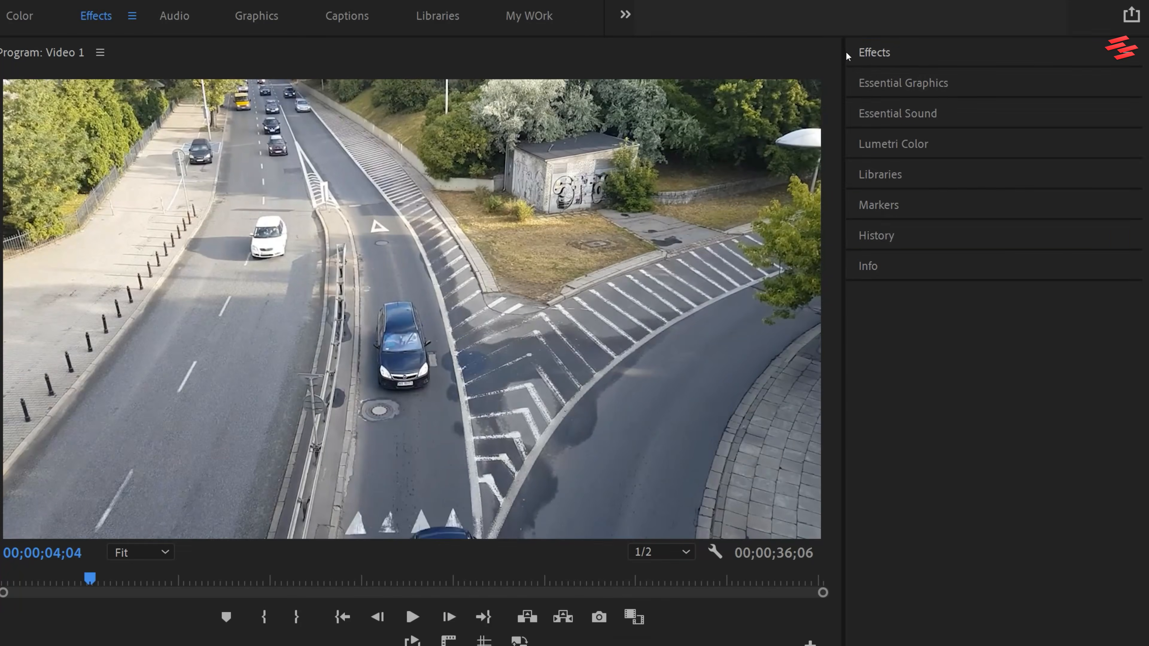
Apply the Posterize Time effect to the road traffic clip on V1 and set its frame rate to 1.5.
click(980, 58)
click(995, 70)
text(pos)
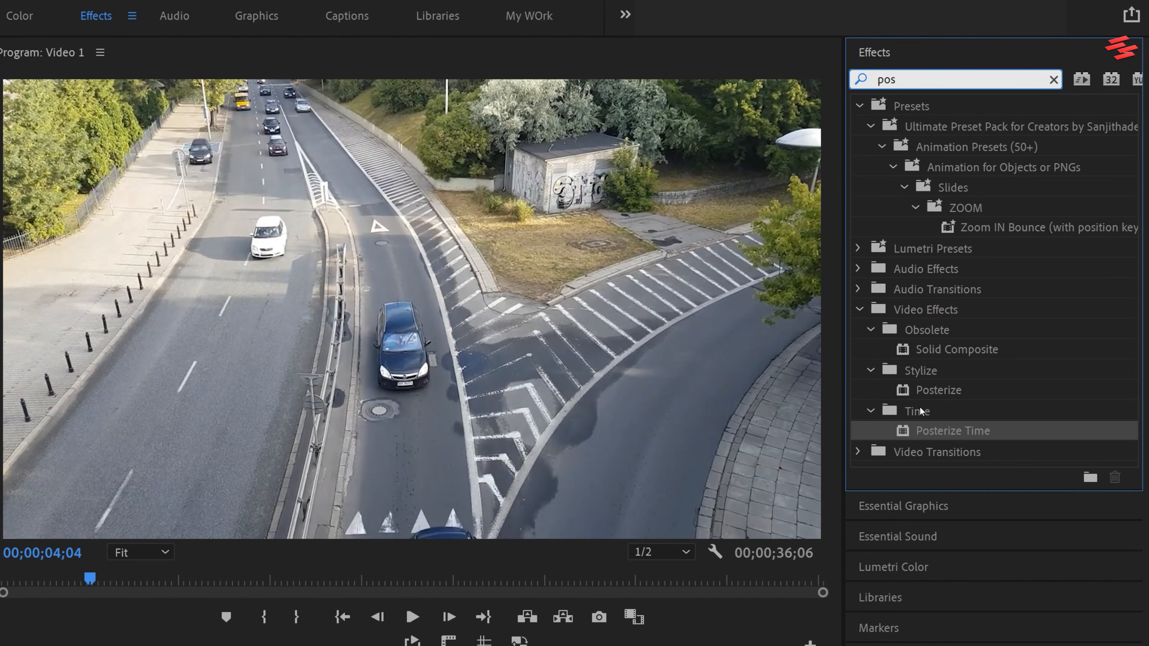
drag(934, 431, 358, 505)
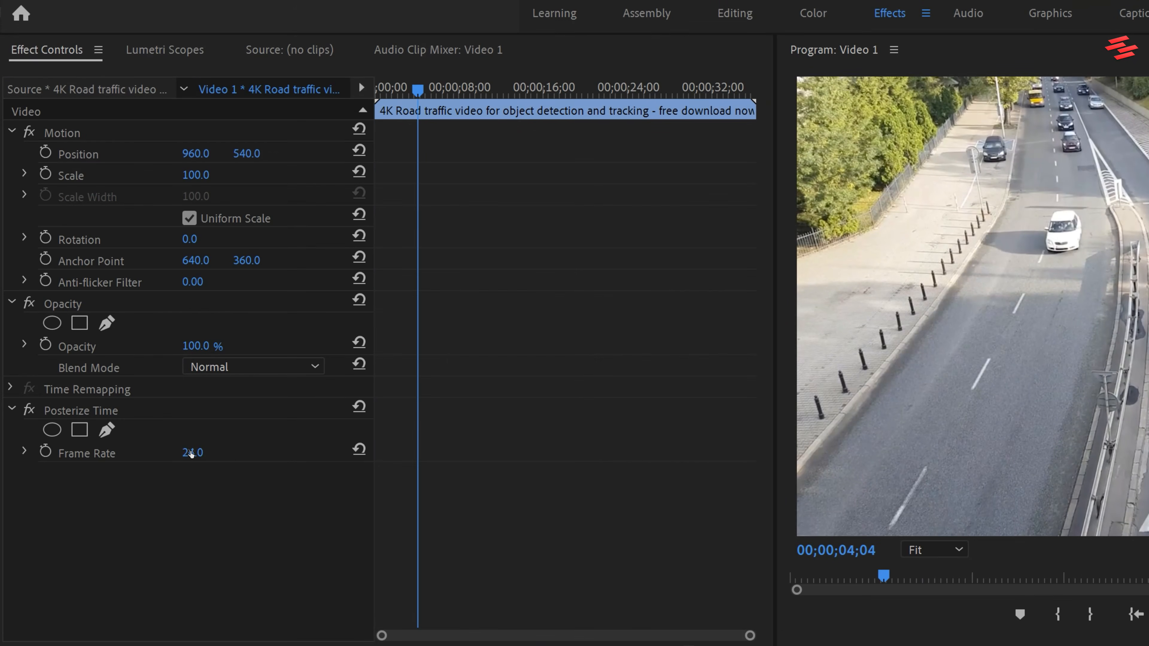
click(191, 454)
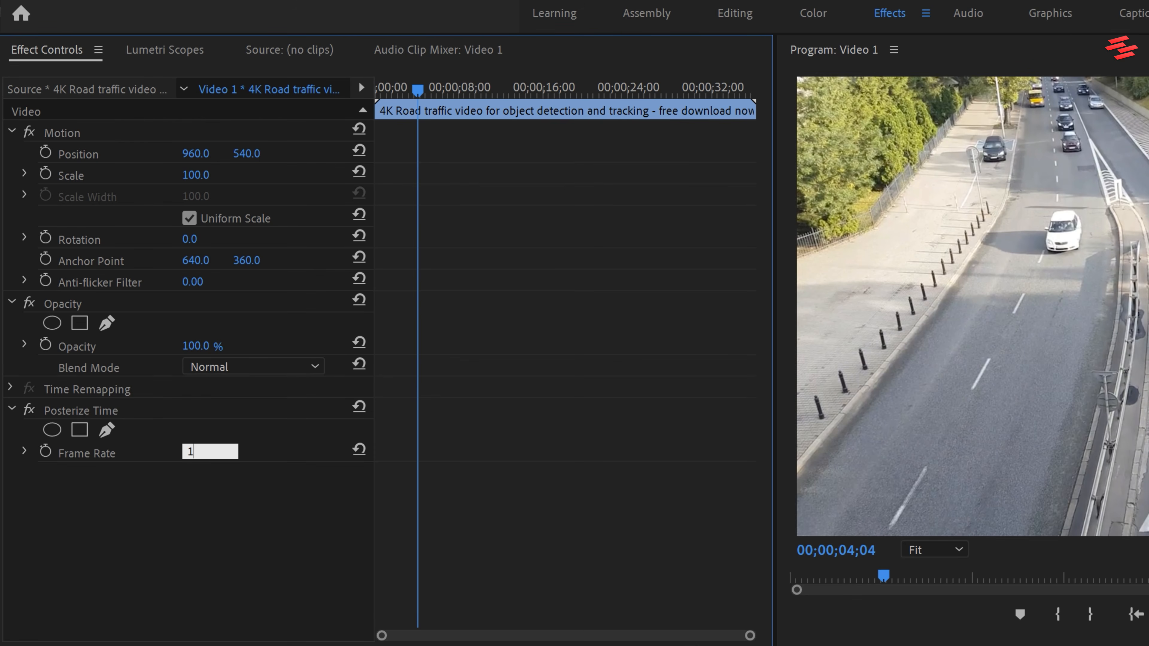
key(Return)
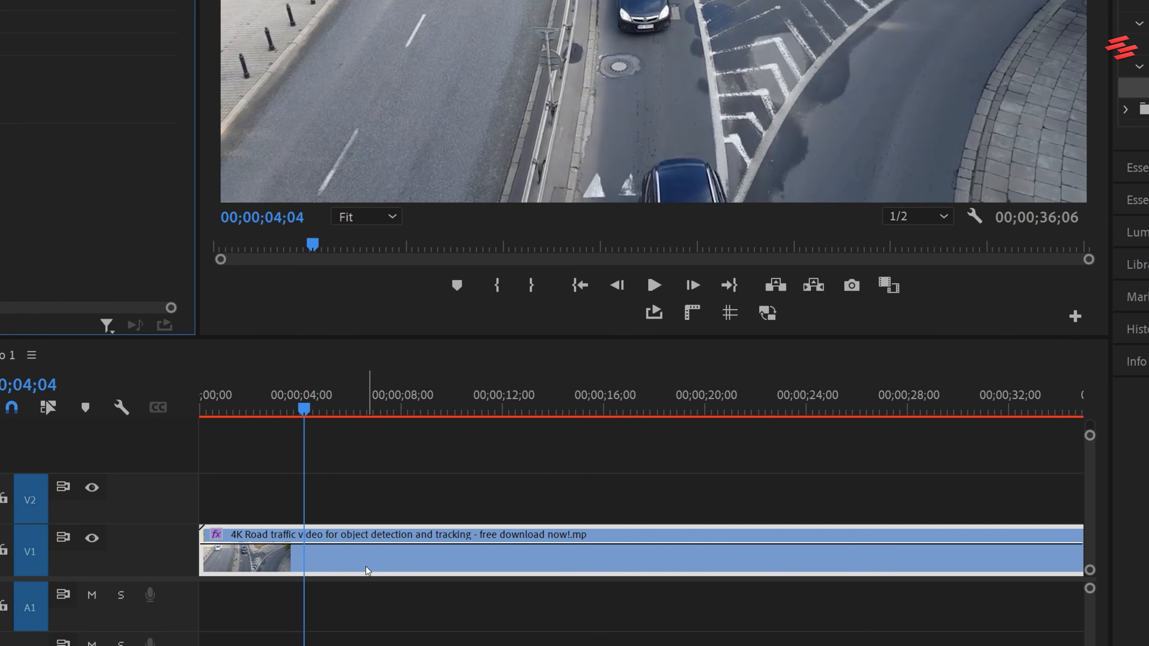
Set the road traffic clip's speed to 1000% and play the sequence from the start.
right_click(368, 571)
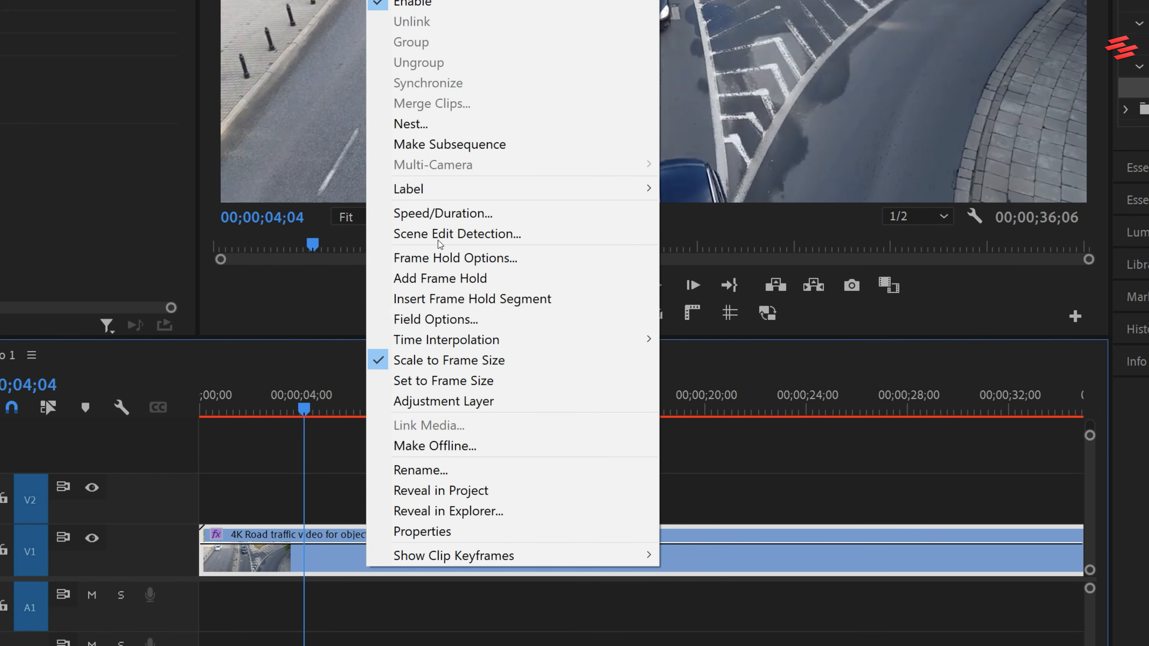
click(440, 216)
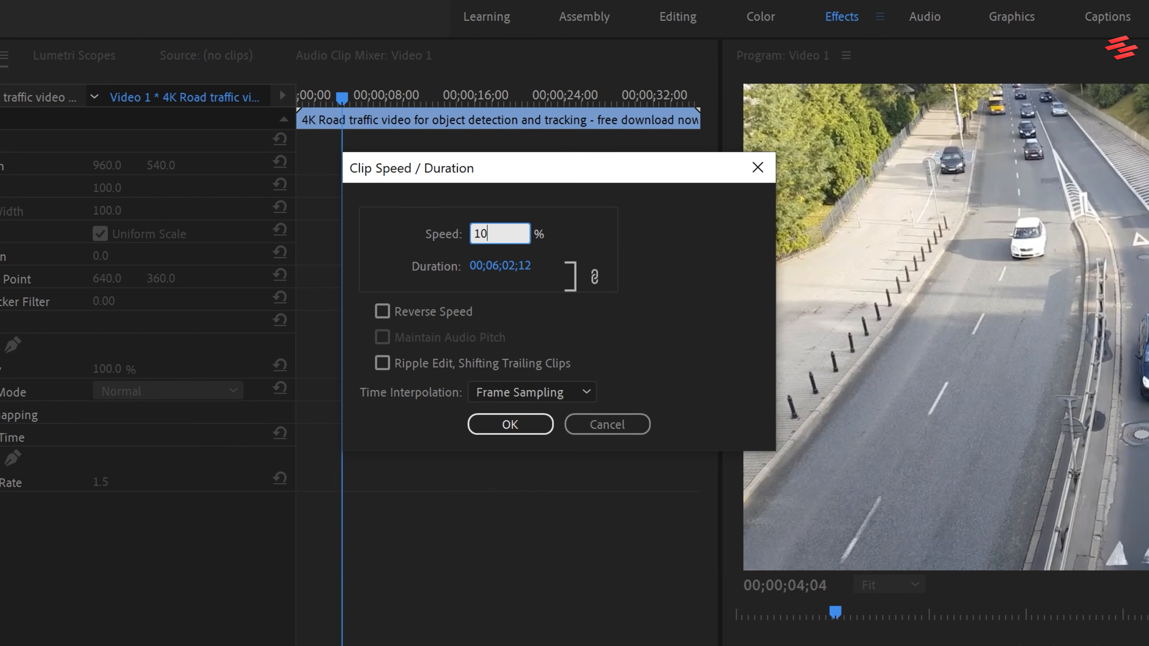
text(1000)
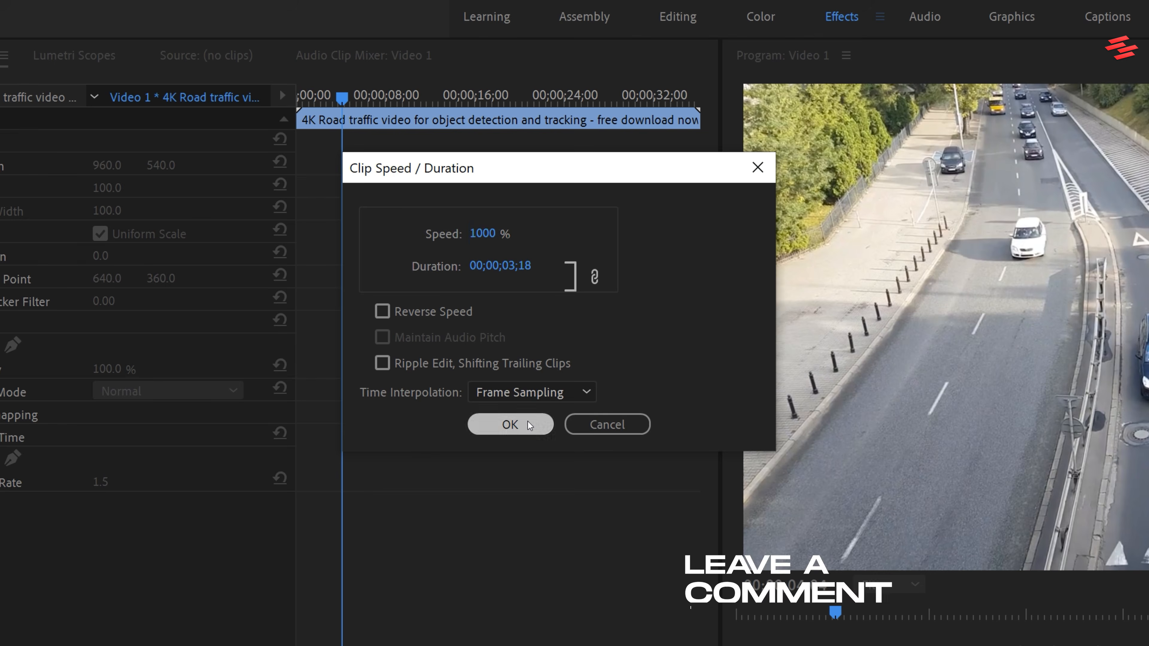
click(528, 422)
drag(466, 458, 458, 458)
key(space)
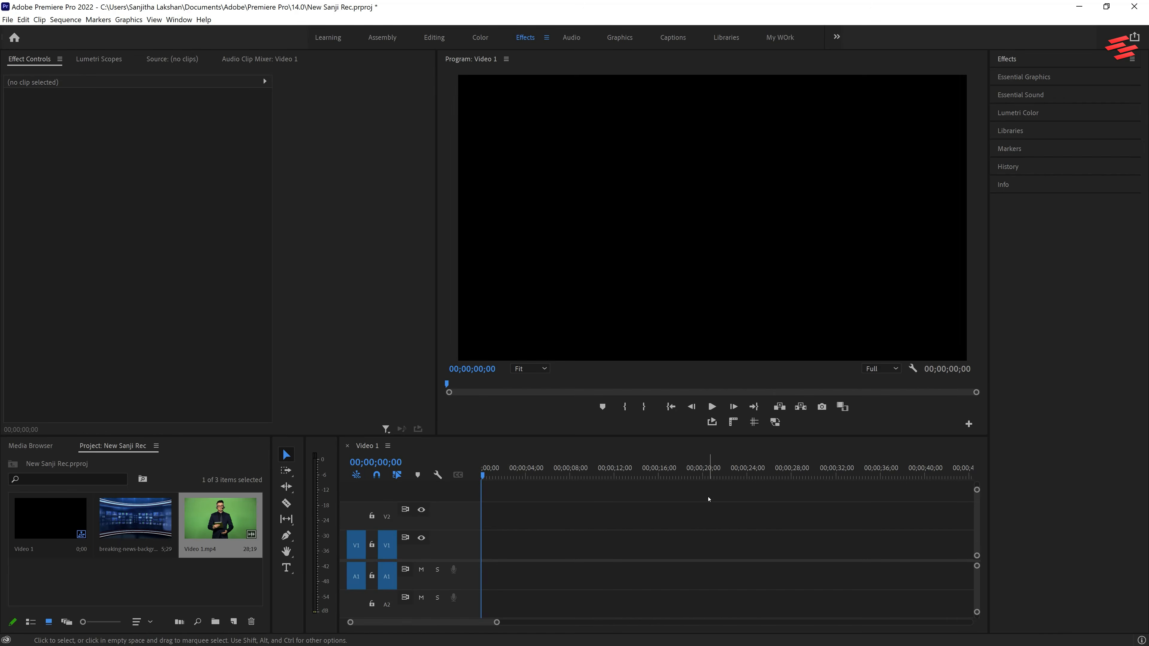
Place the breaking-news background on V1 and Video 1.mp4 on V2, extending the background to the end of the presenter clip.
drag(134, 442, 700, 498)
drag(287, 447, 742, 446)
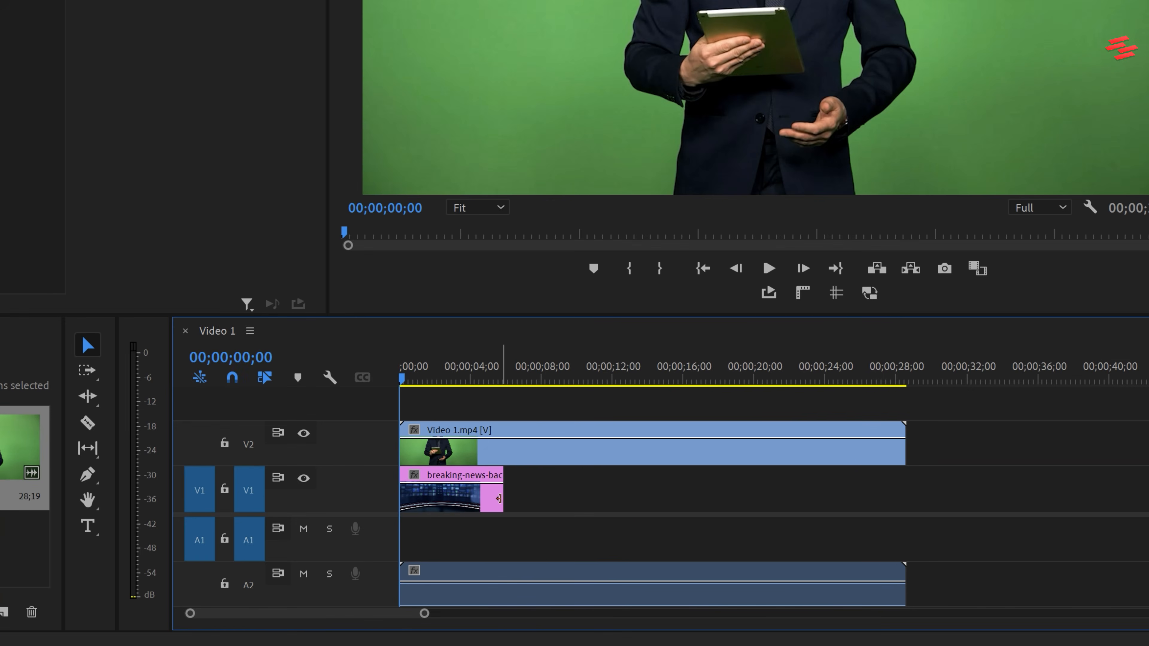
drag(500, 498, 898, 499)
Apply the Ultra Key effect to the green-screen presenter clip on V2.
click(793, 453)
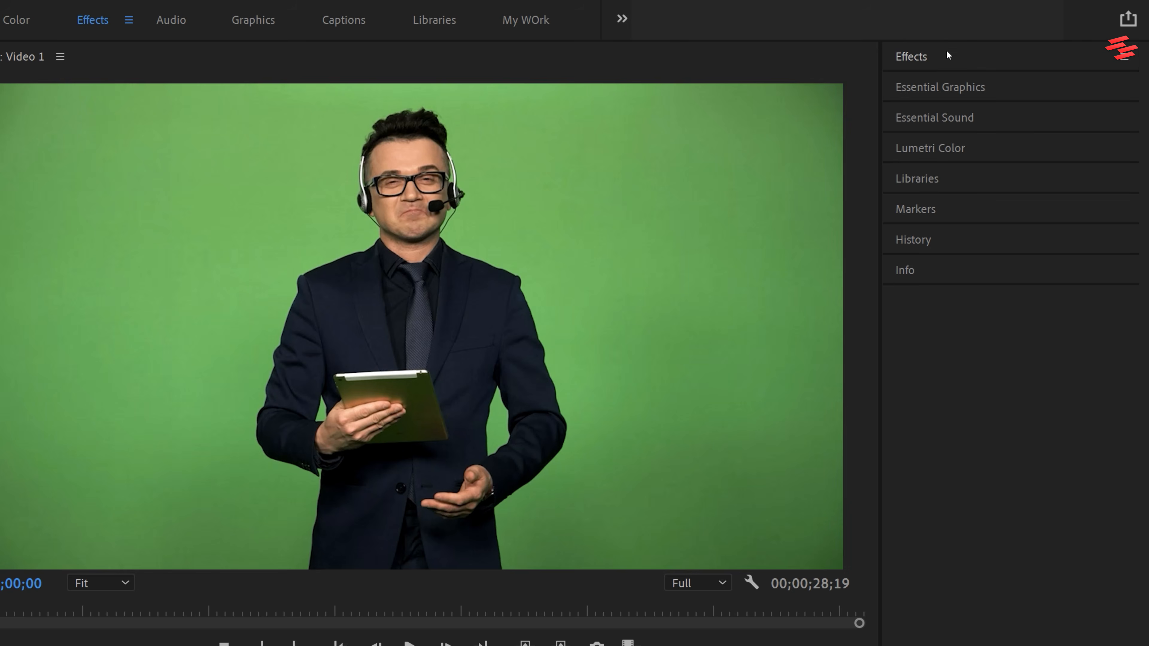
click(949, 55)
click(951, 81)
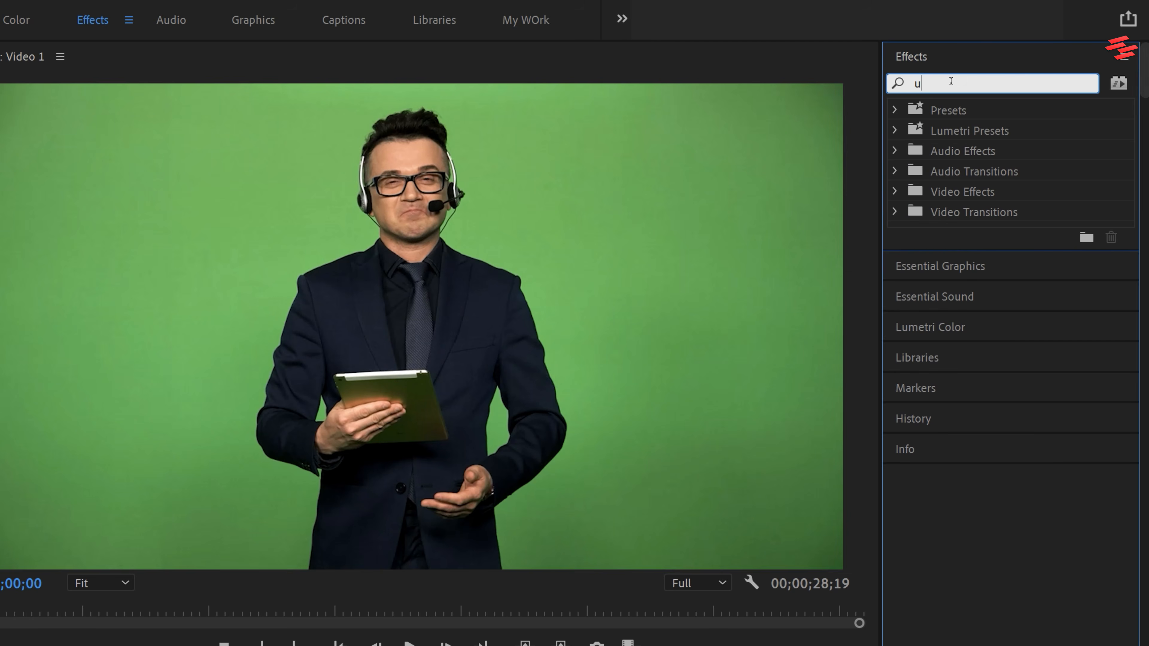
text(ultra)
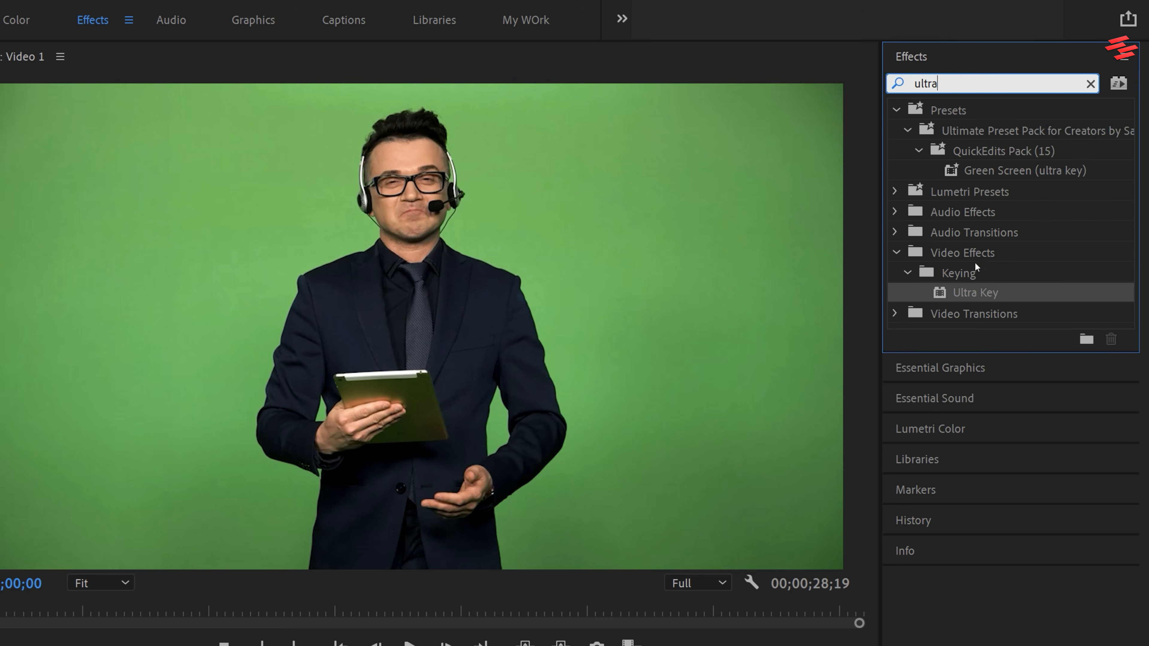
click(973, 291)
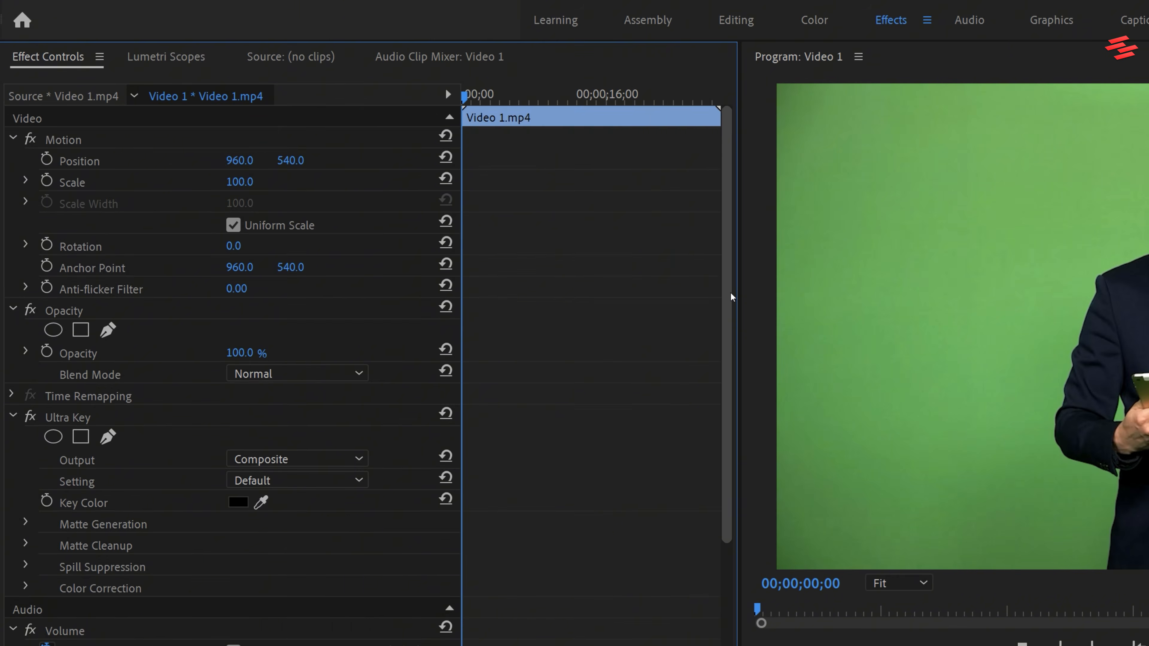
Sample the green backdrop beside the presenter as the Ultra Key key color.
drag(731, 297, 730, 433)
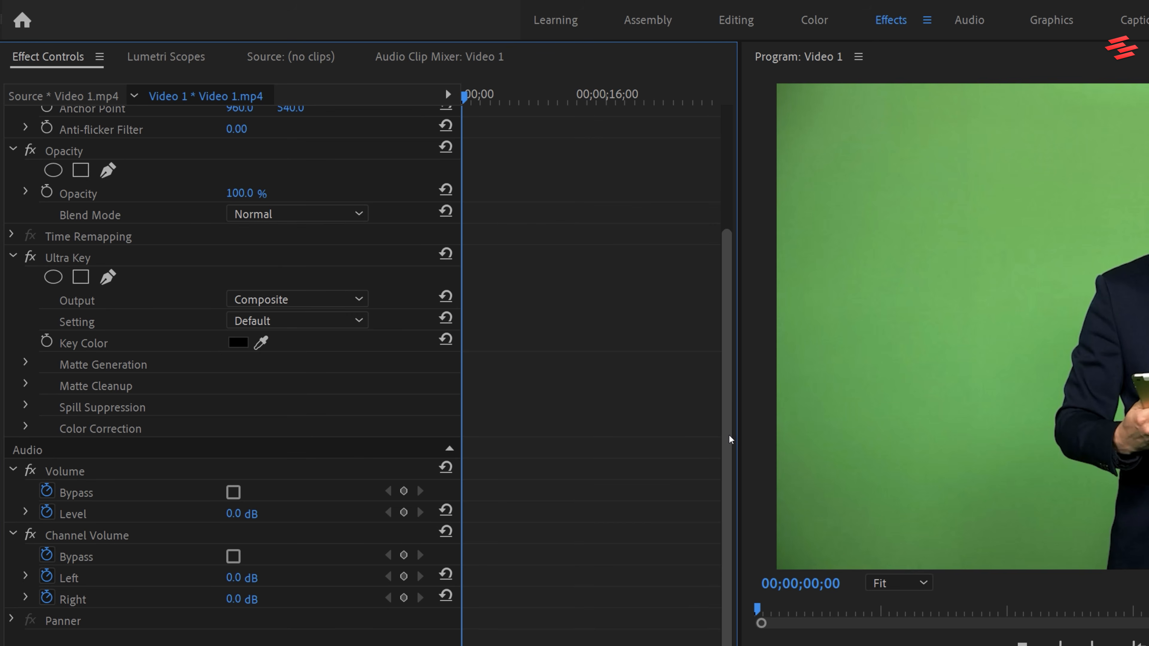
click(262, 340)
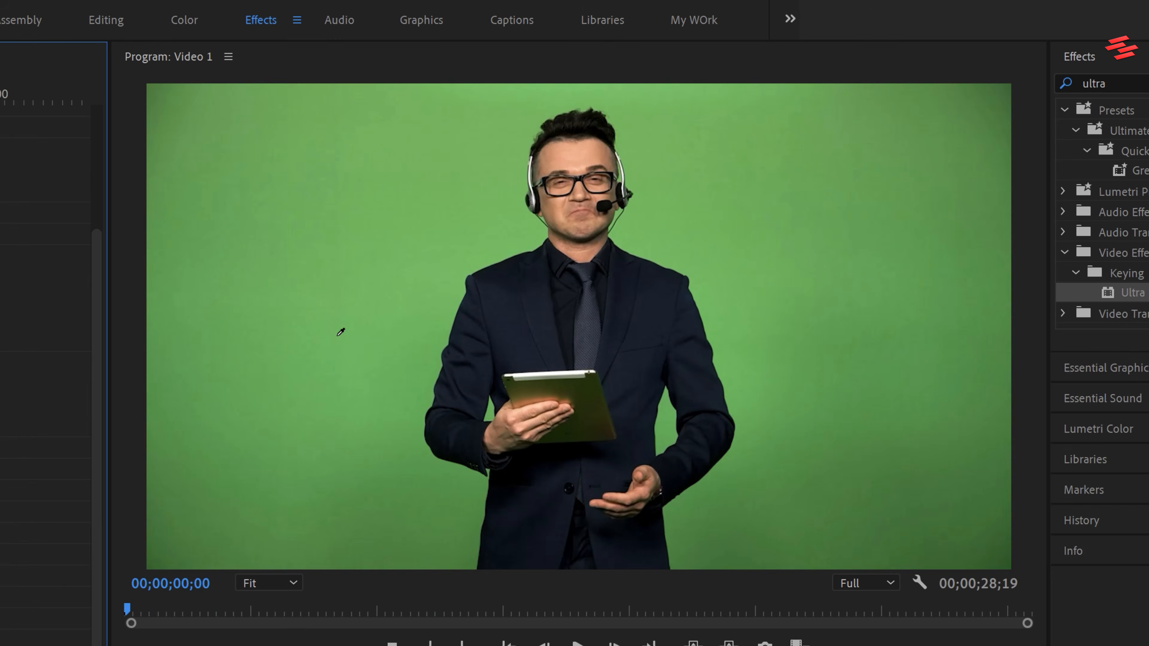
click(392, 335)
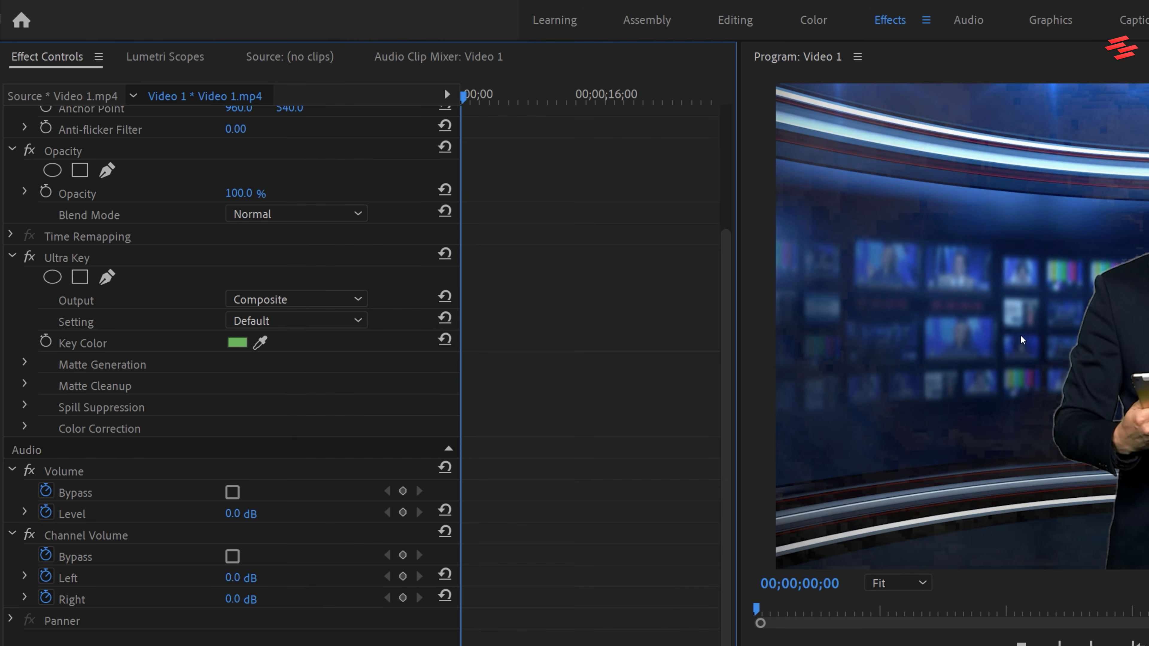
Switch the Ultra Key output to Alpha Channel and set the Matte Generation Pedestal to 100.
click(310, 296)
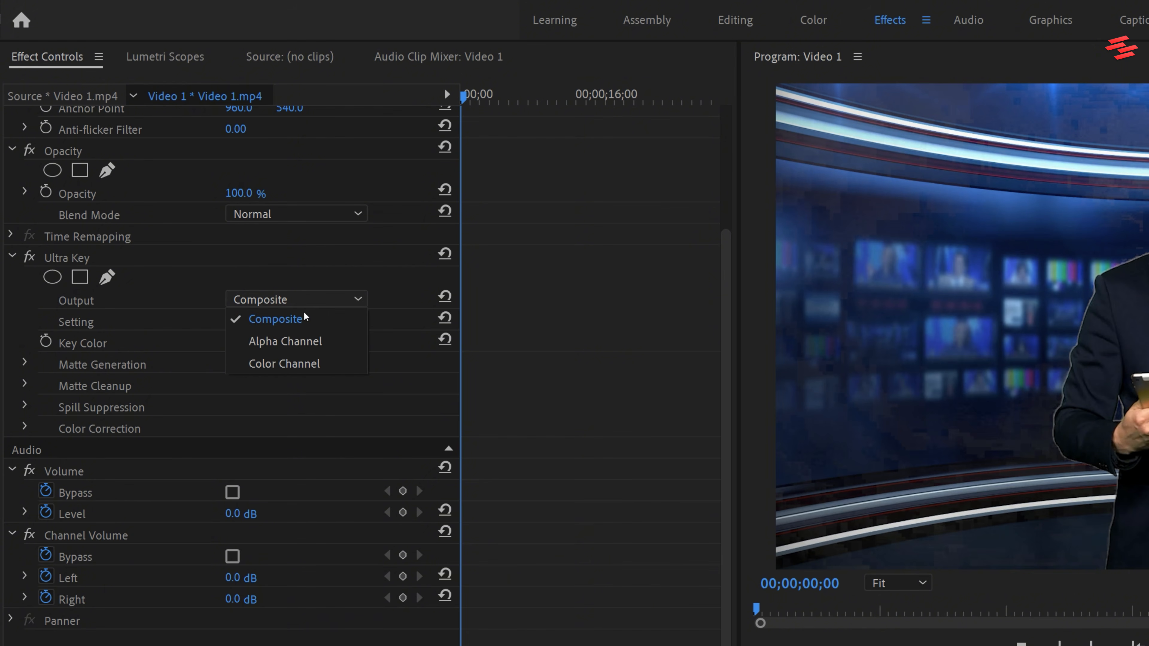
click(294, 339)
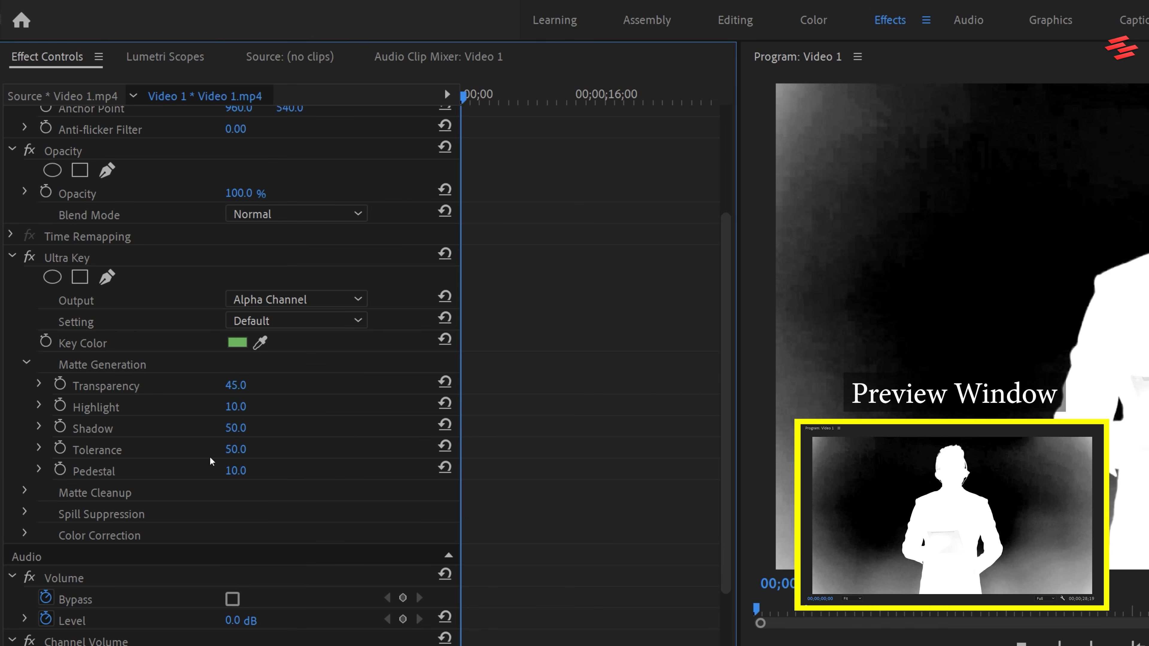
click(240, 470)
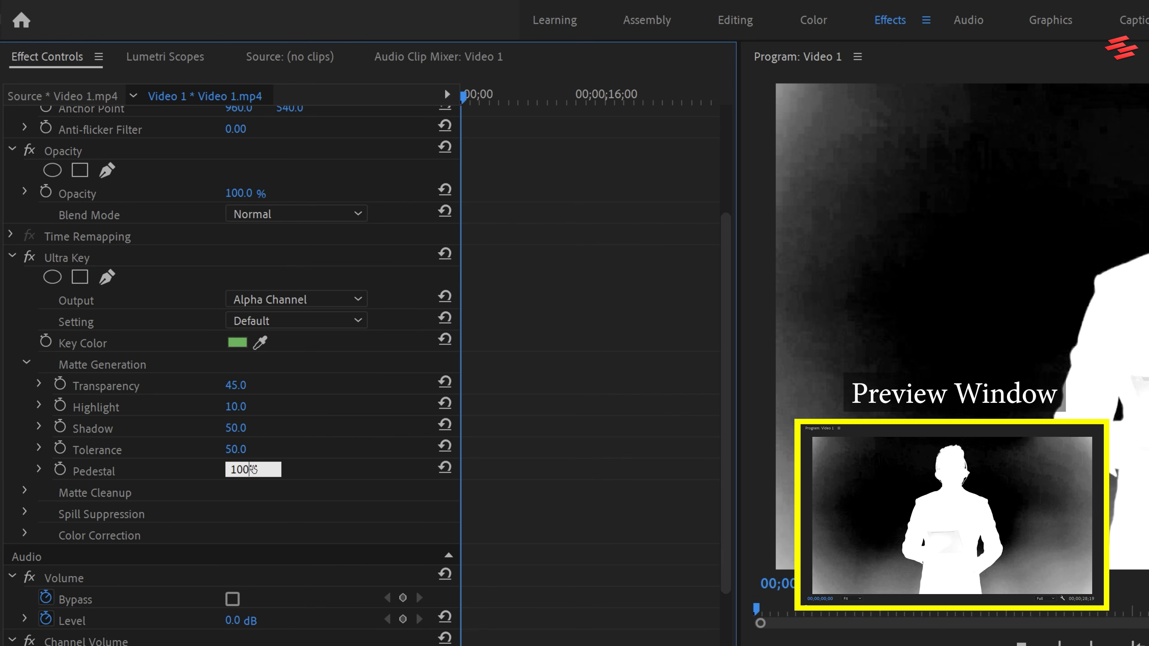
key(Return)
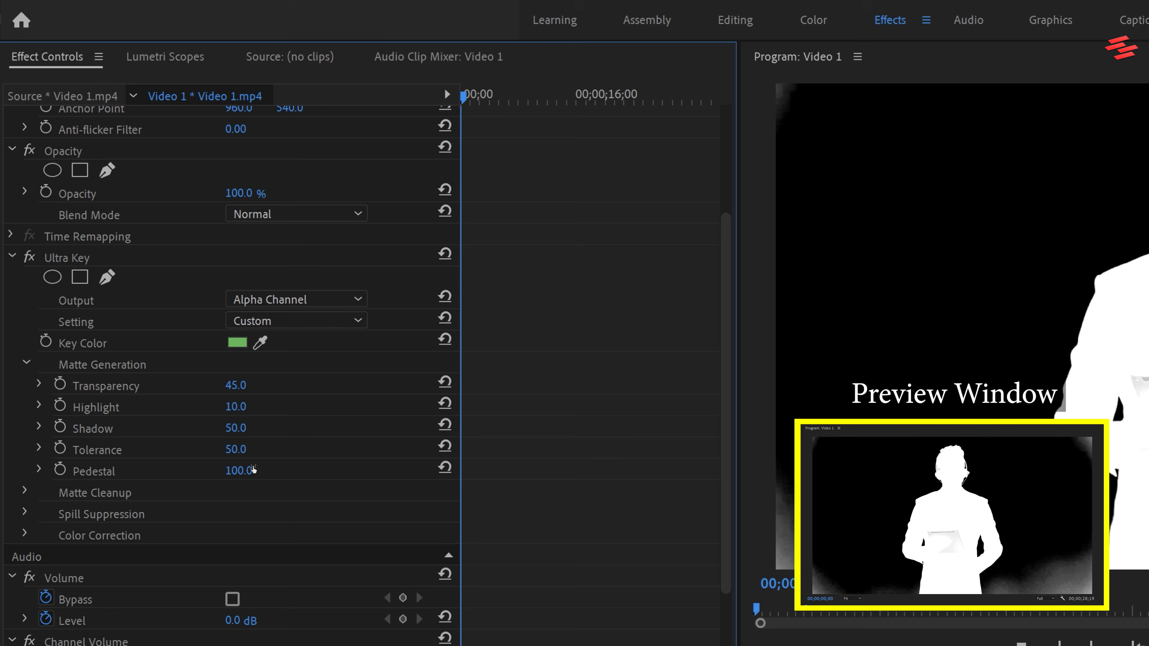
In the Ultra Key Matte Cleanup settings, set Choke to 25 and Contrast to 100.
click(24, 491)
click(233, 514)
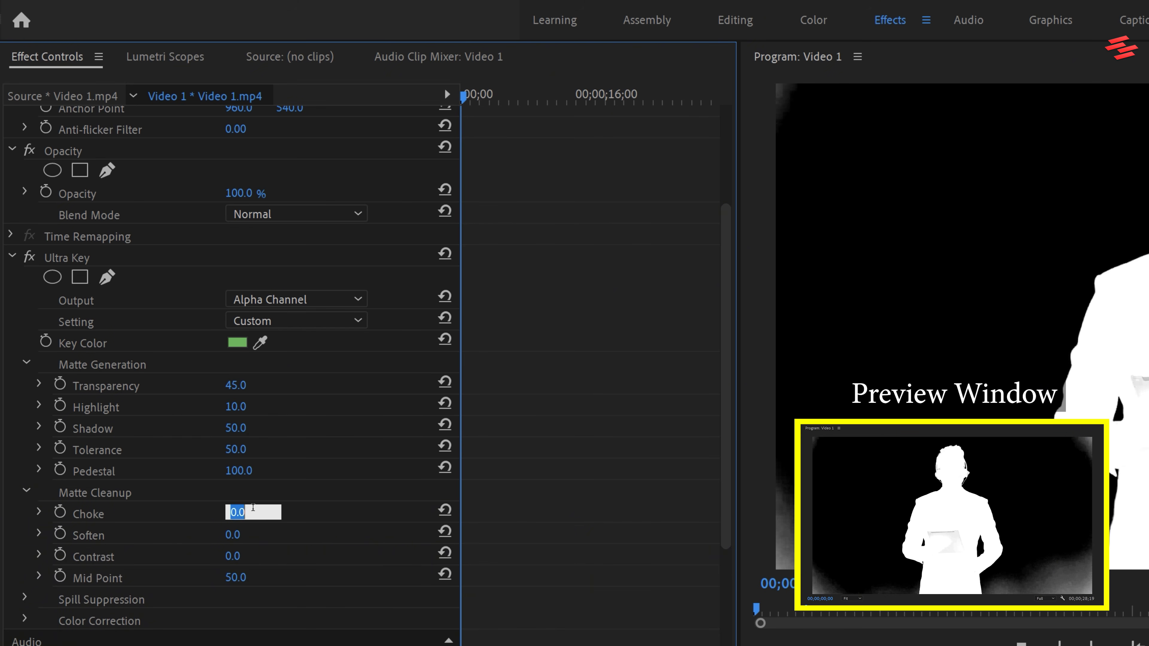
text(25)
key(Return)
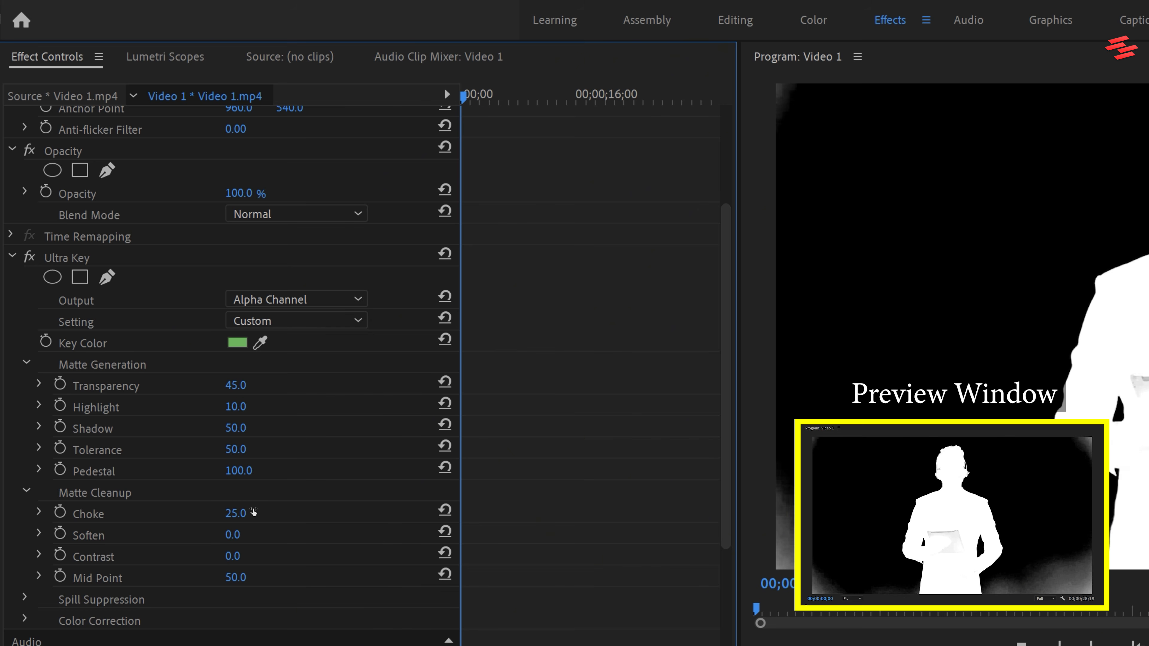
click(233, 556)
text(1)
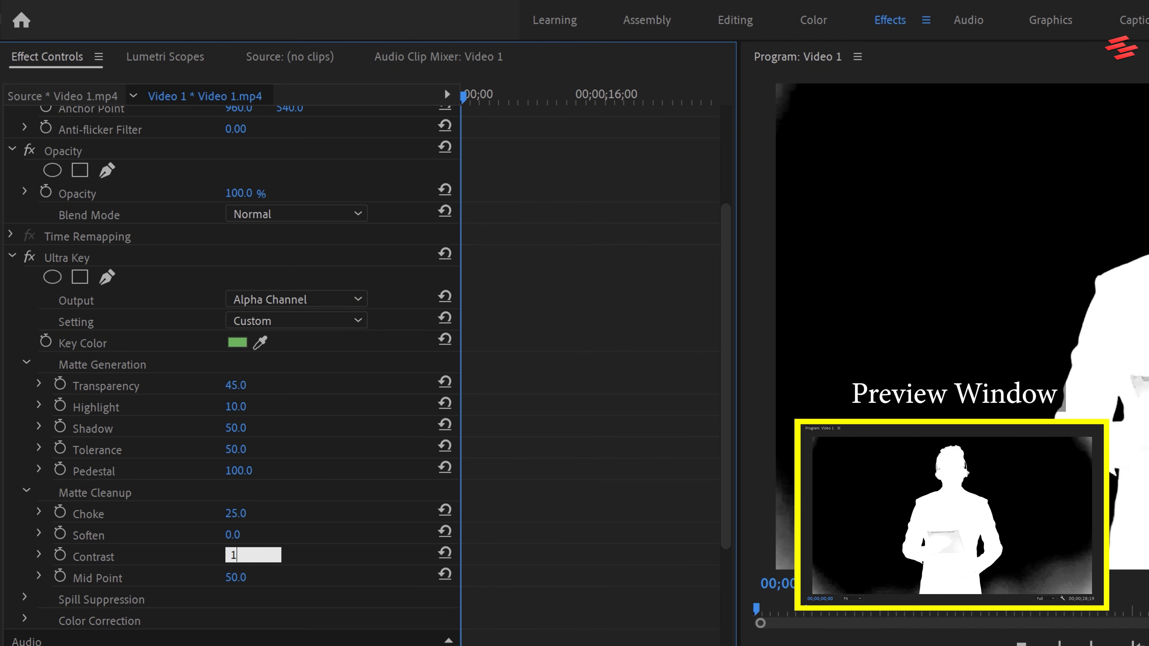
text(00)
key(Return)
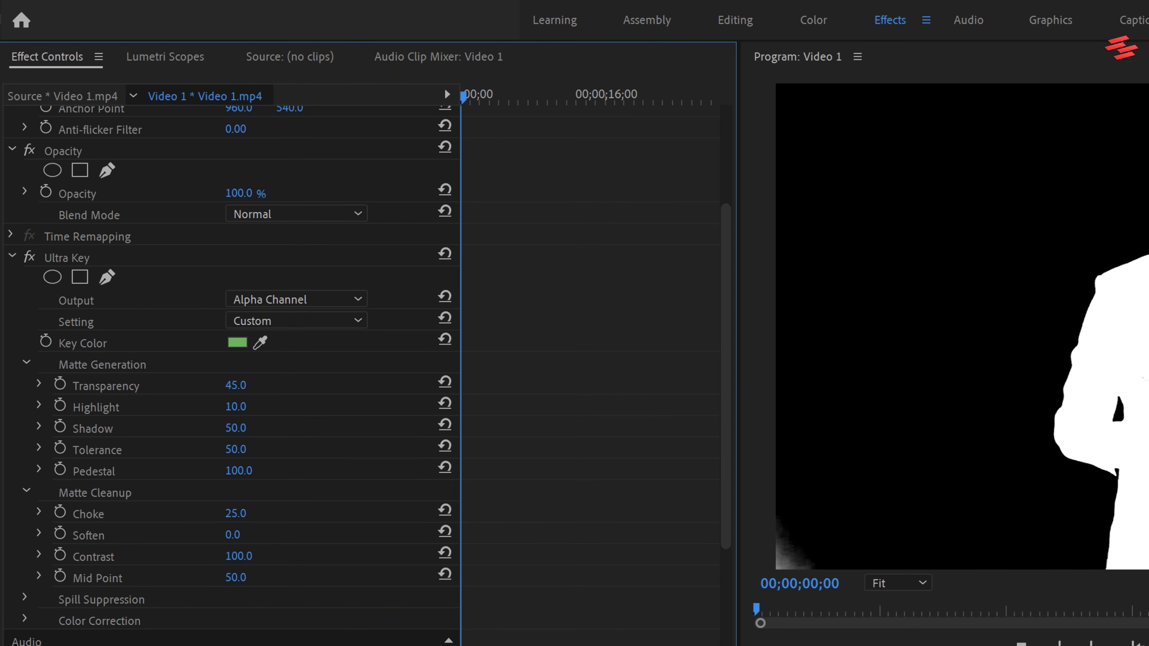
Draw a closed free-form opacity mask around the presenter at 100% preview zoom, excluding the grey corners, and scrub the opening frames to check it.
scroll(593, 360, up, 4)
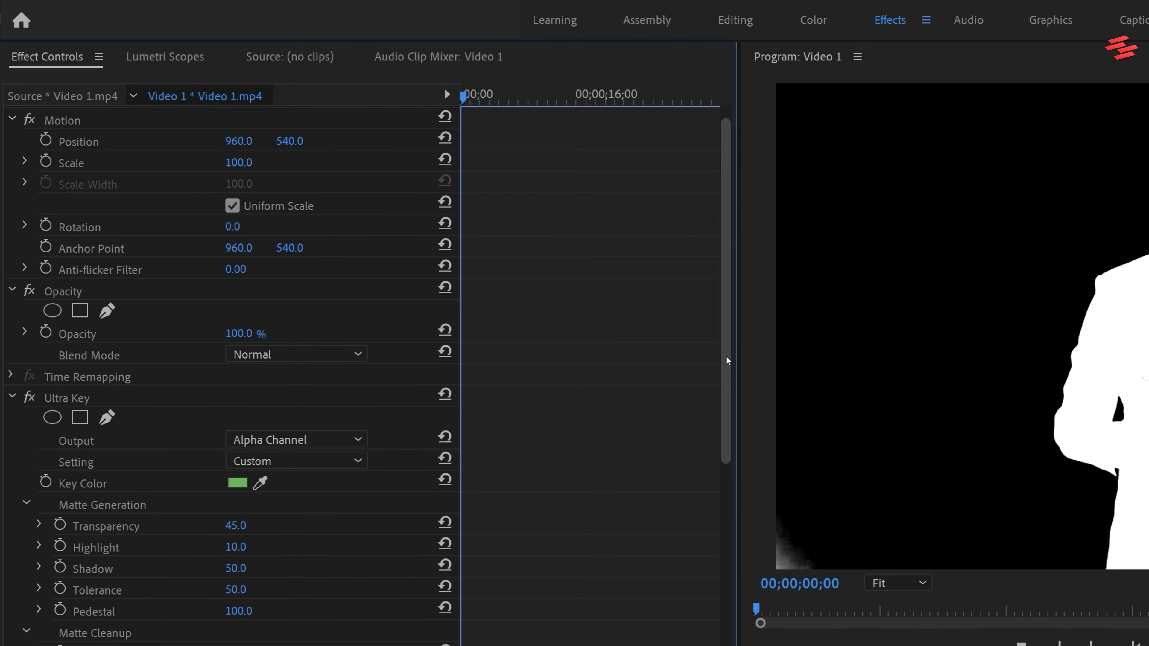
click(107, 313)
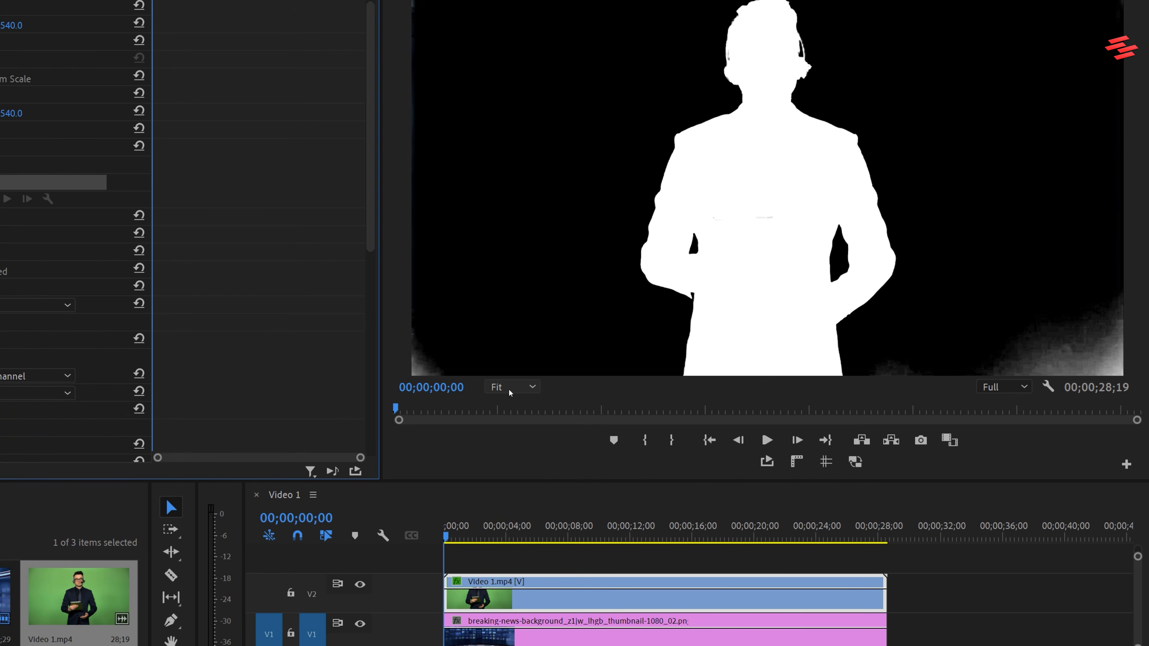
click(509, 388)
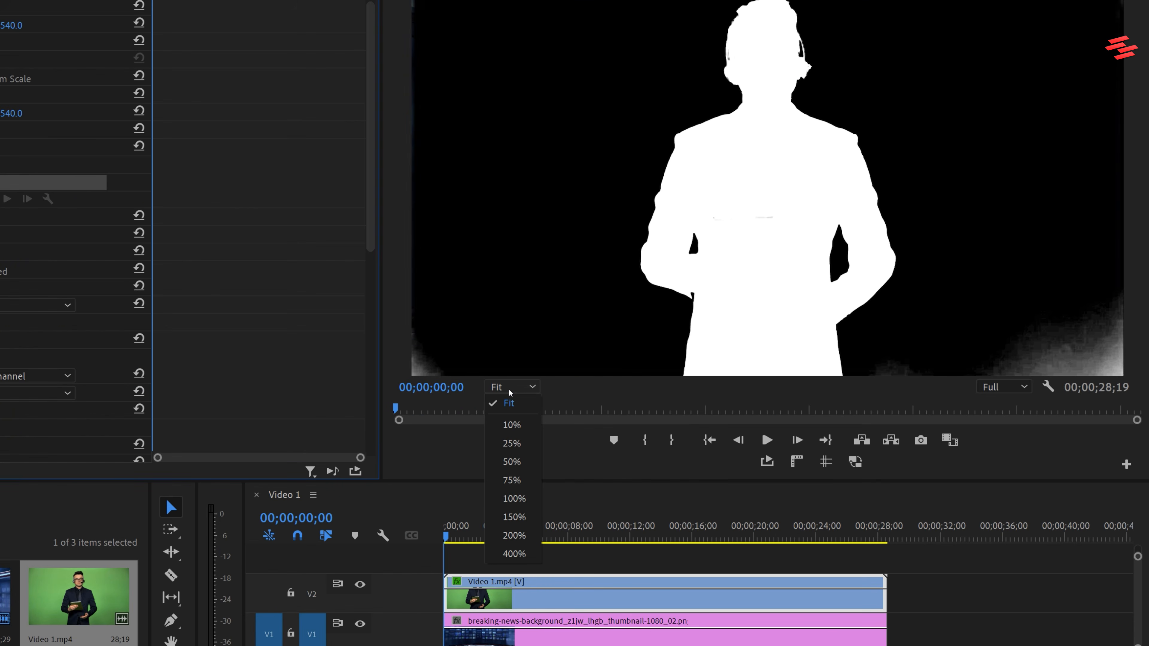
click(514, 499)
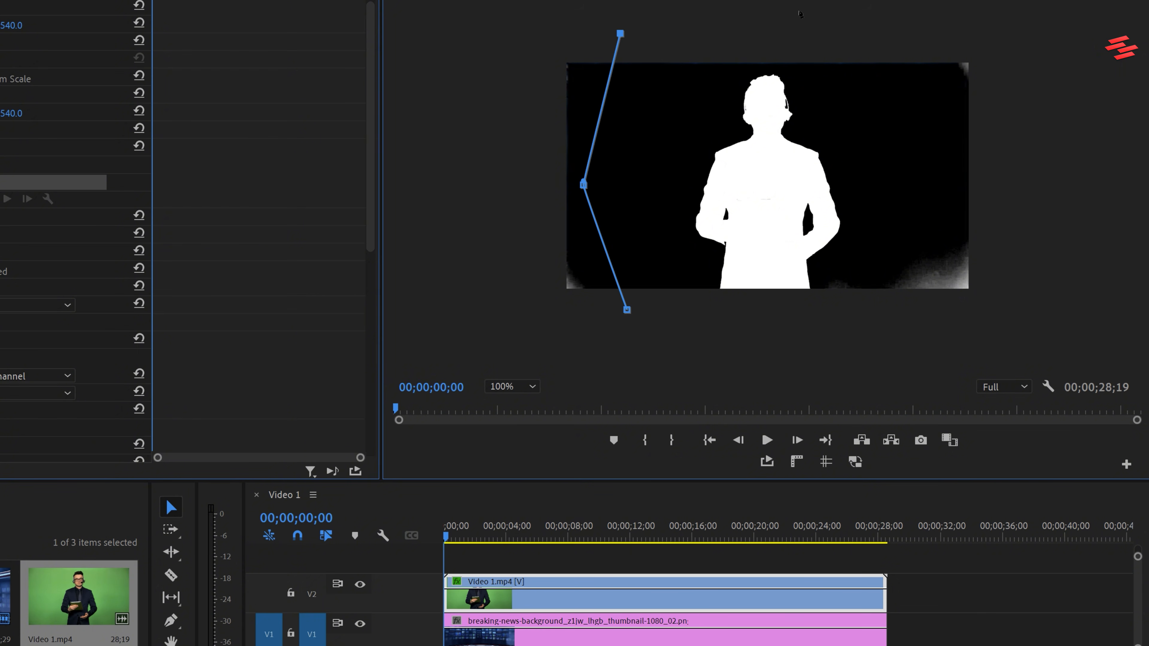
click(811, 9)
click(886, 49)
click(927, 123)
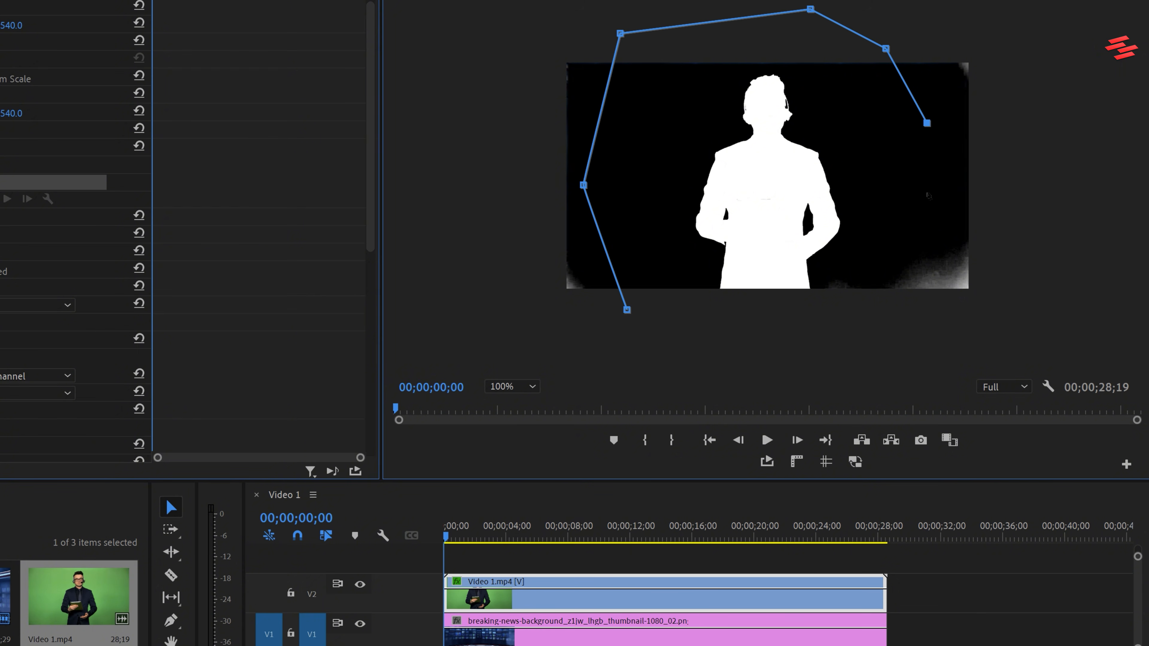
click(627, 311)
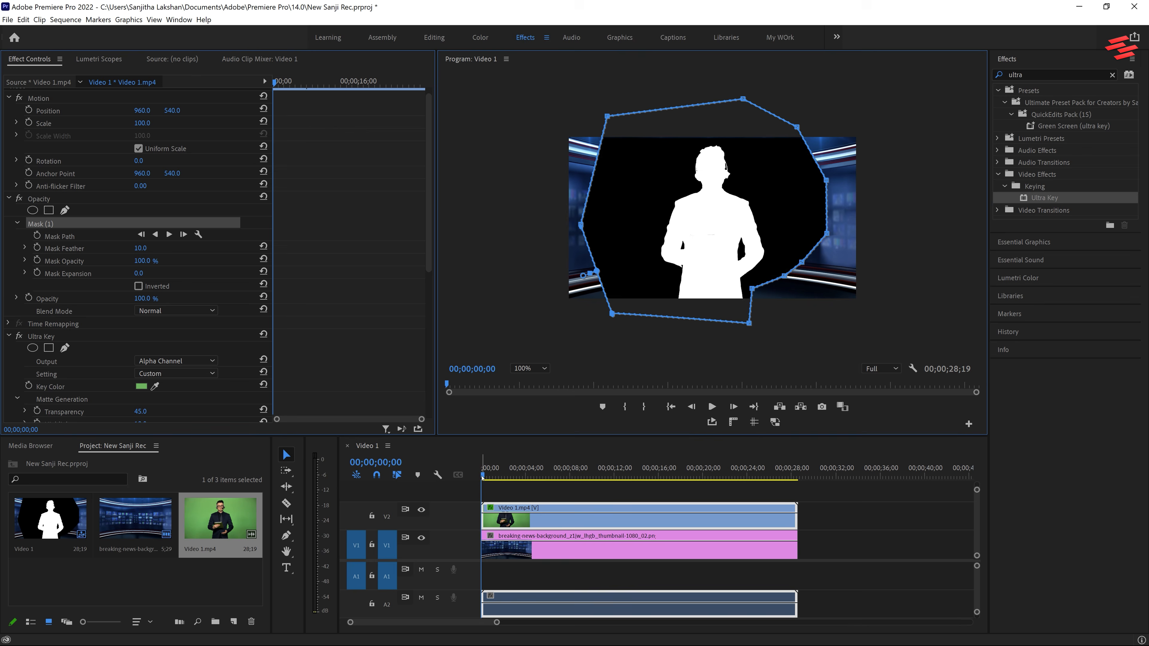
drag(446, 537, 455, 541)
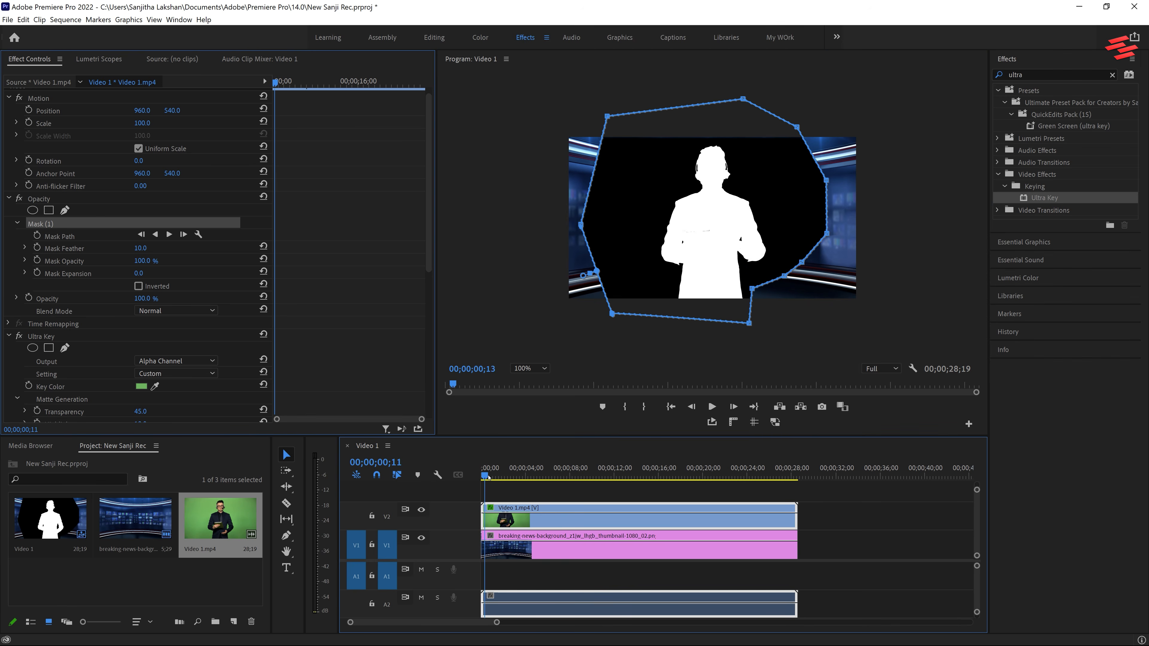
drag(489, 478, 454, 479)
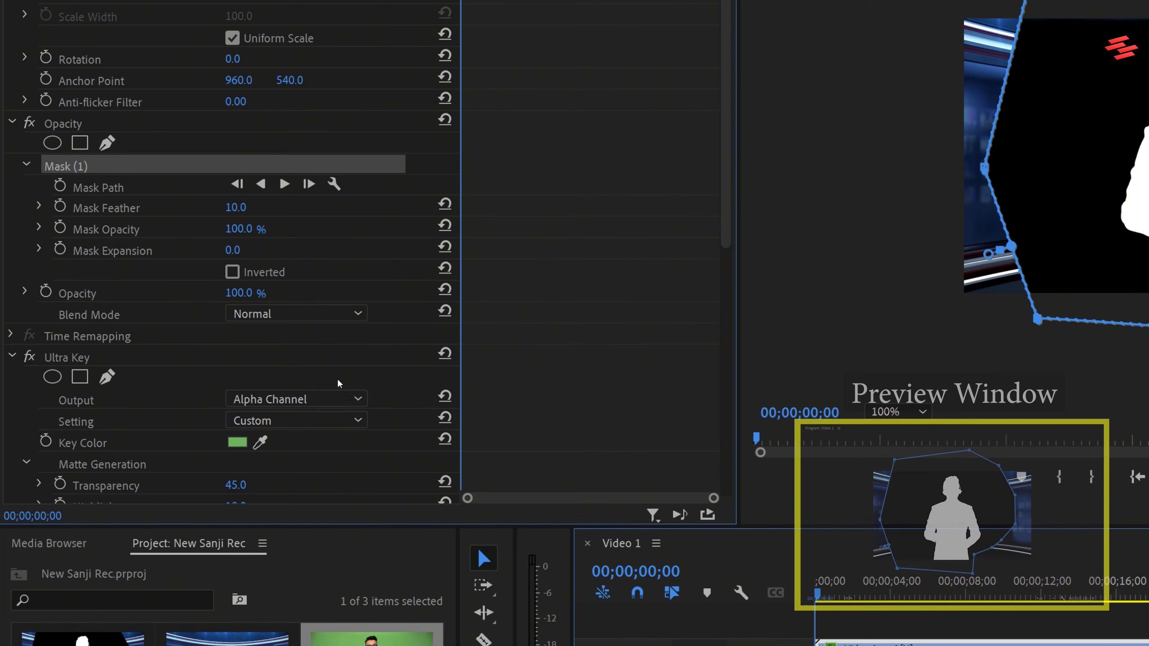
Set the Ultra Key output to Composite and play the keyed result with the preview zoom set to Fit.
click(325, 400)
click(325, 411)
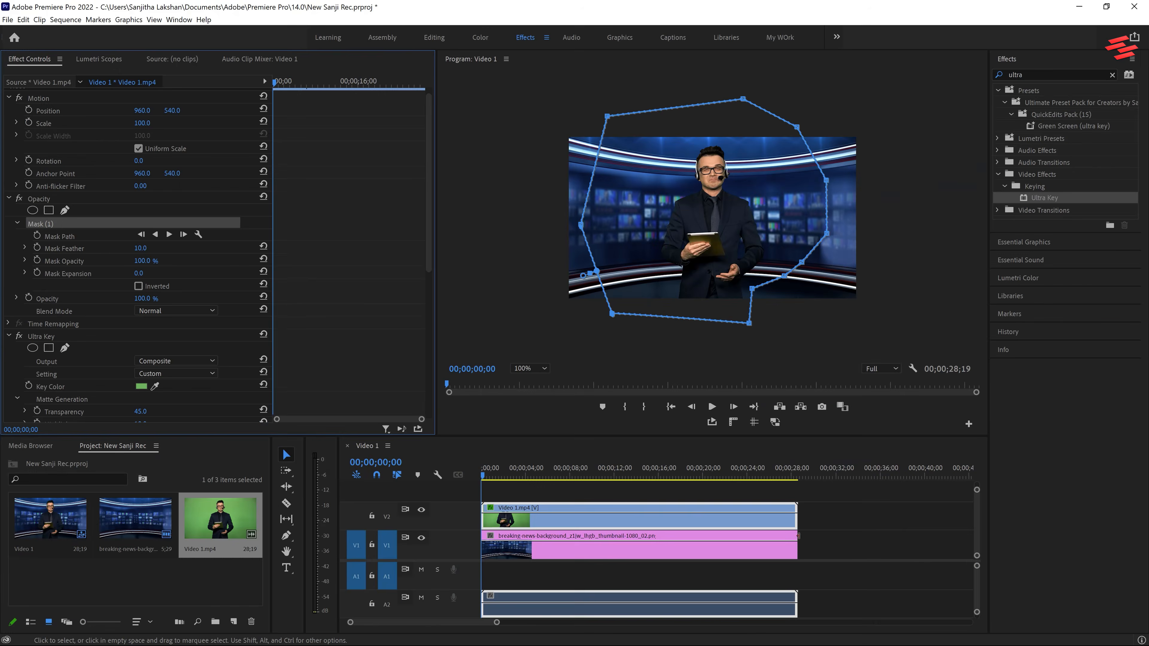
click(881, 537)
click(528, 369)
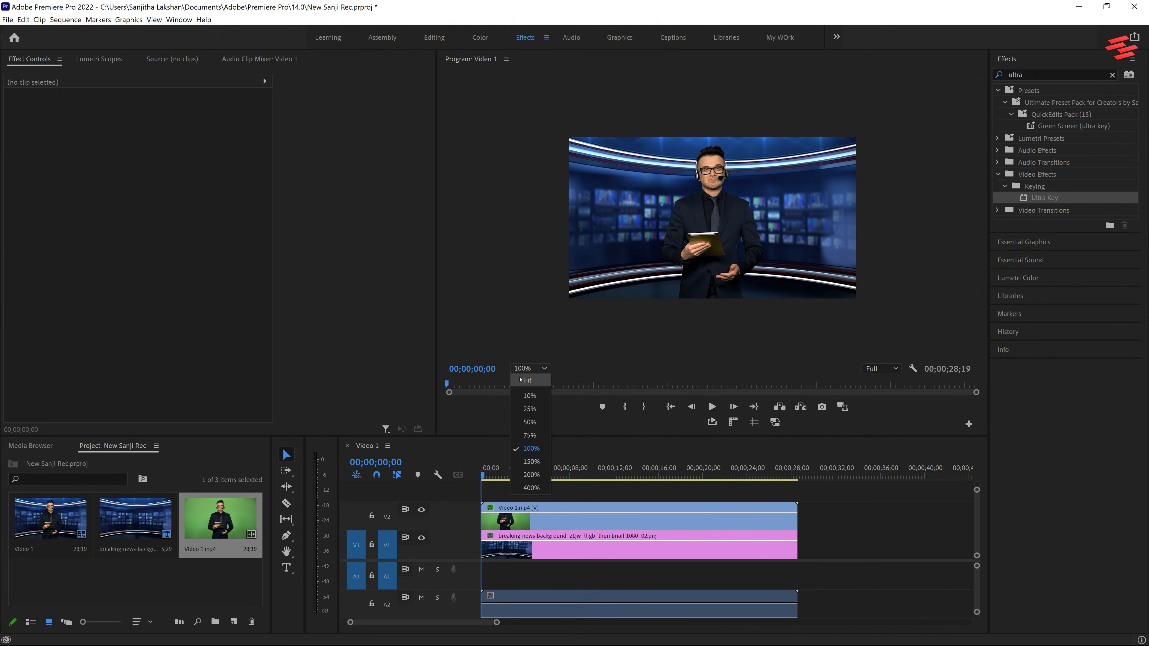
click(526, 380)
key(space)
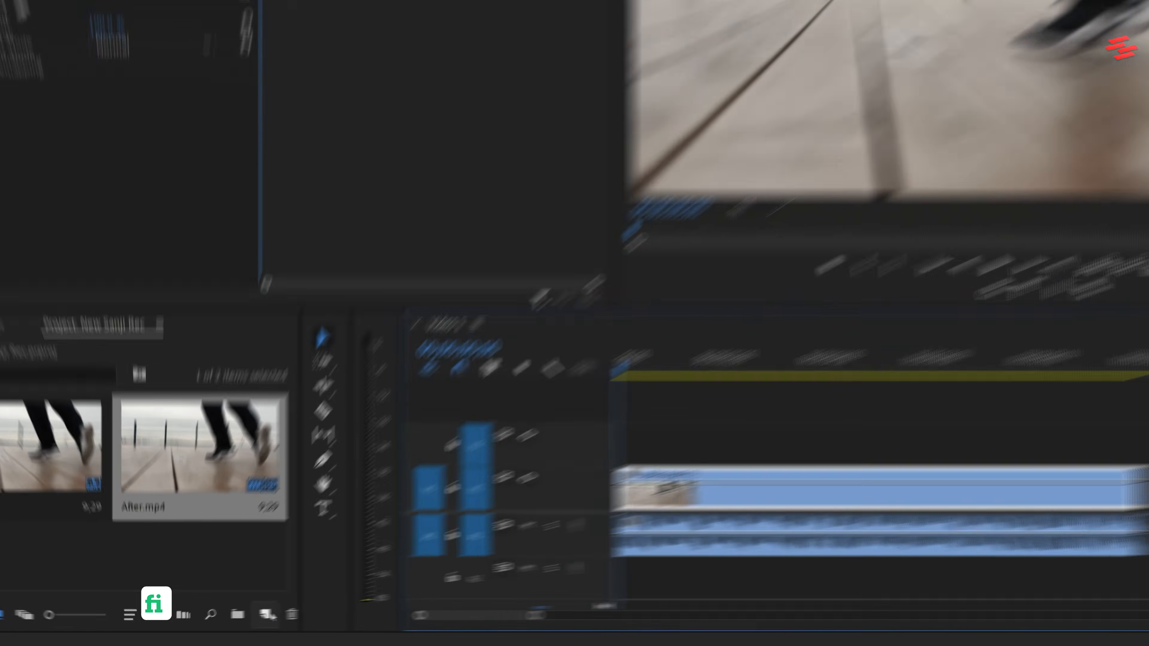
Create a 1920 x 1080 adjustment layer at 29.97 fps and place it on V2 above the start of After.mp4.
click(226, 622)
click(325, 484)
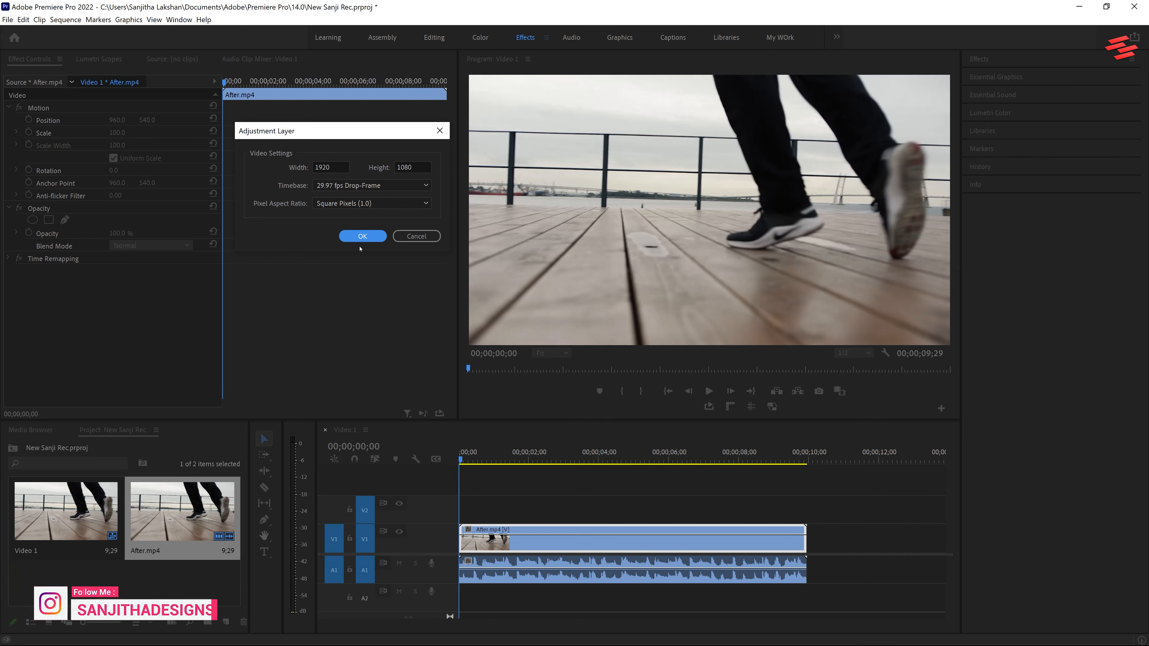
click(361, 236)
drag(71, 546, 466, 510)
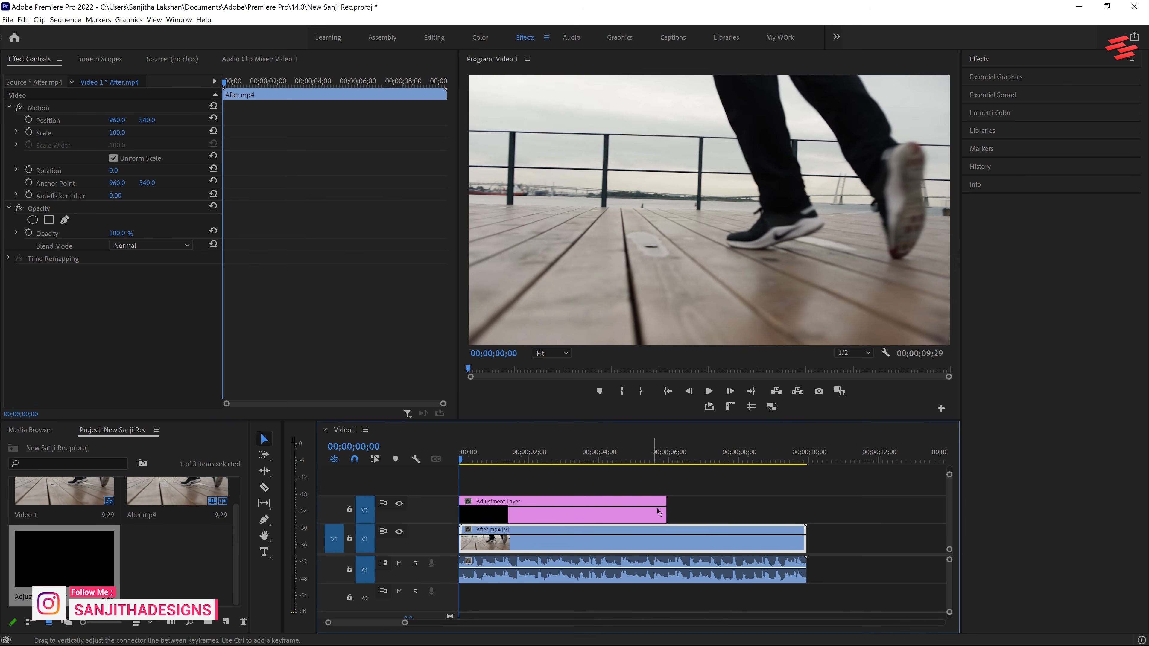
Extend the adjustment layer to the end of After.mp4 and apply Directional Blur to it with a new Blur Length.
drag(668, 509, 814, 508)
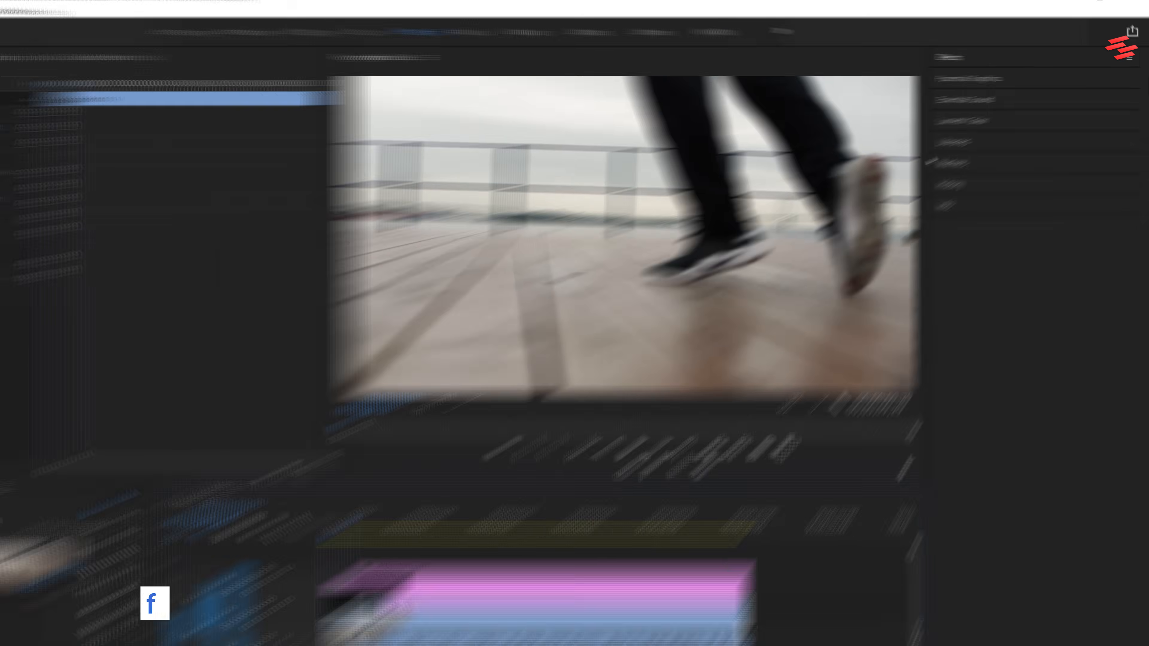
click(981, 59)
click(988, 73)
text(dire)
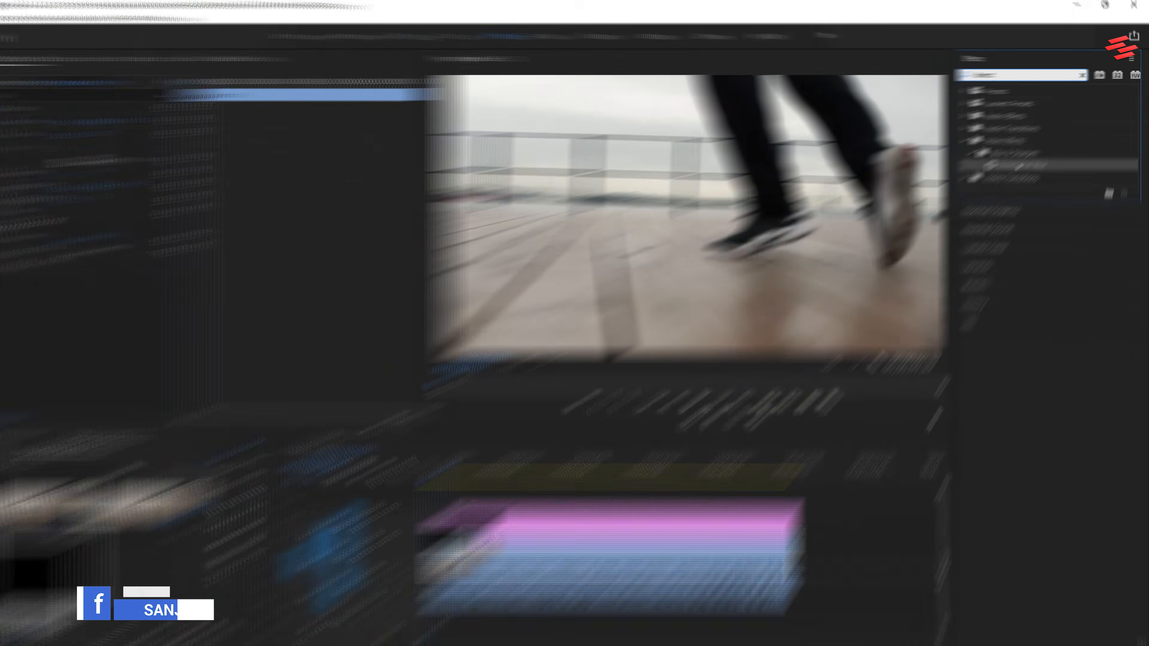
drag(936, 228, 539, 515)
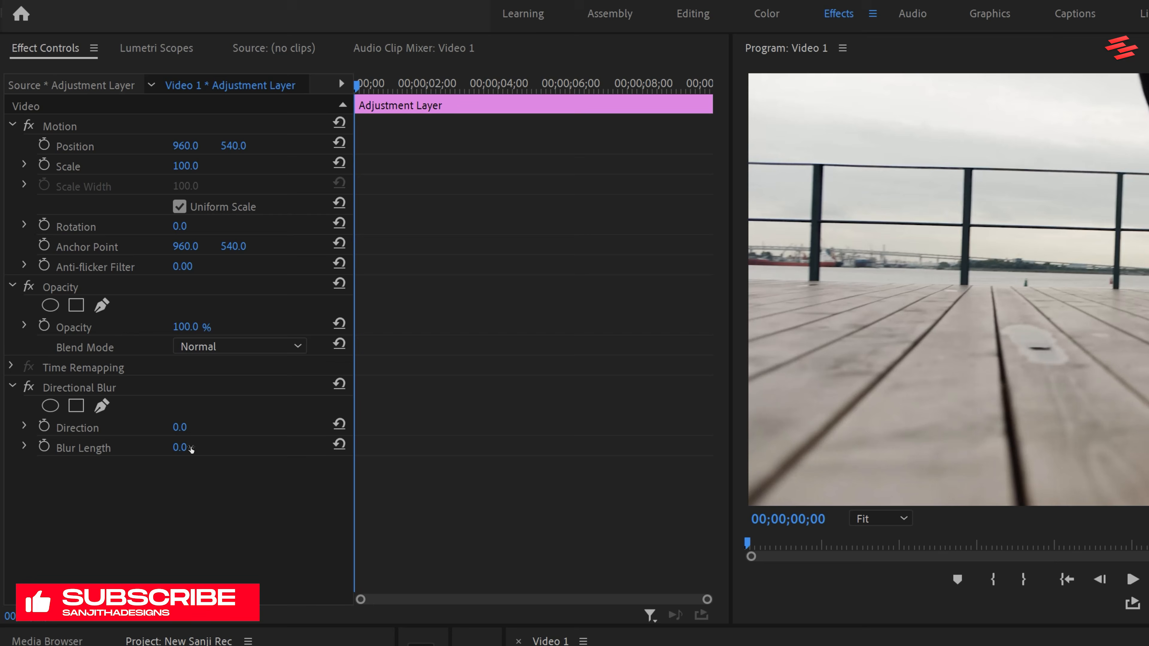
click(193, 447)
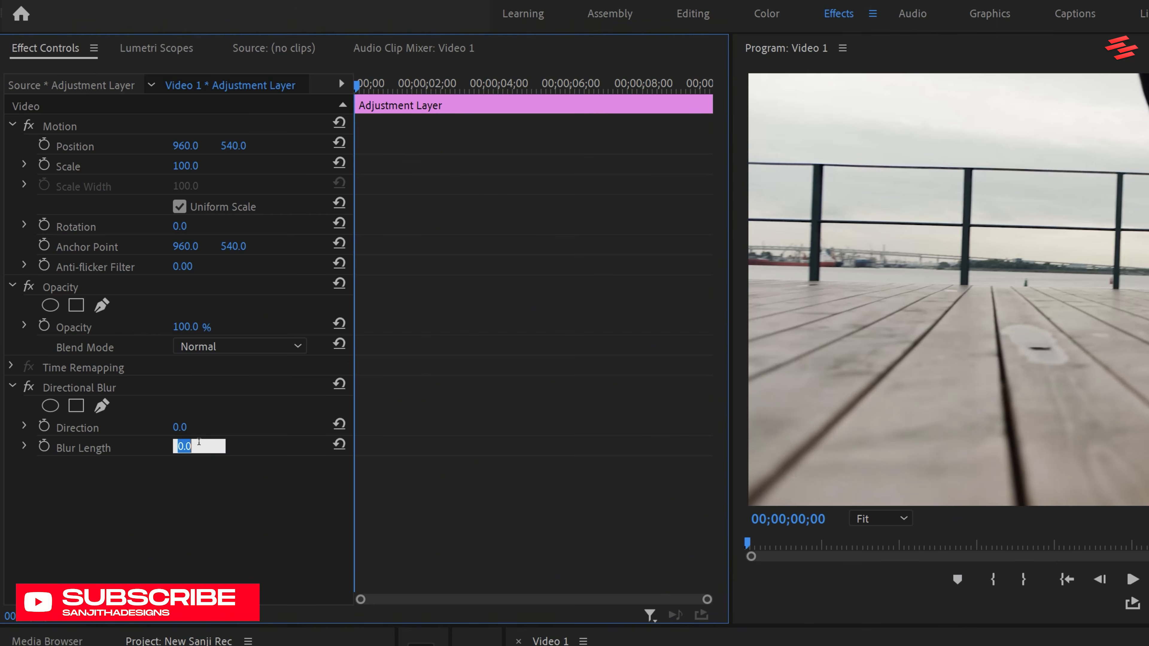
key(Return)
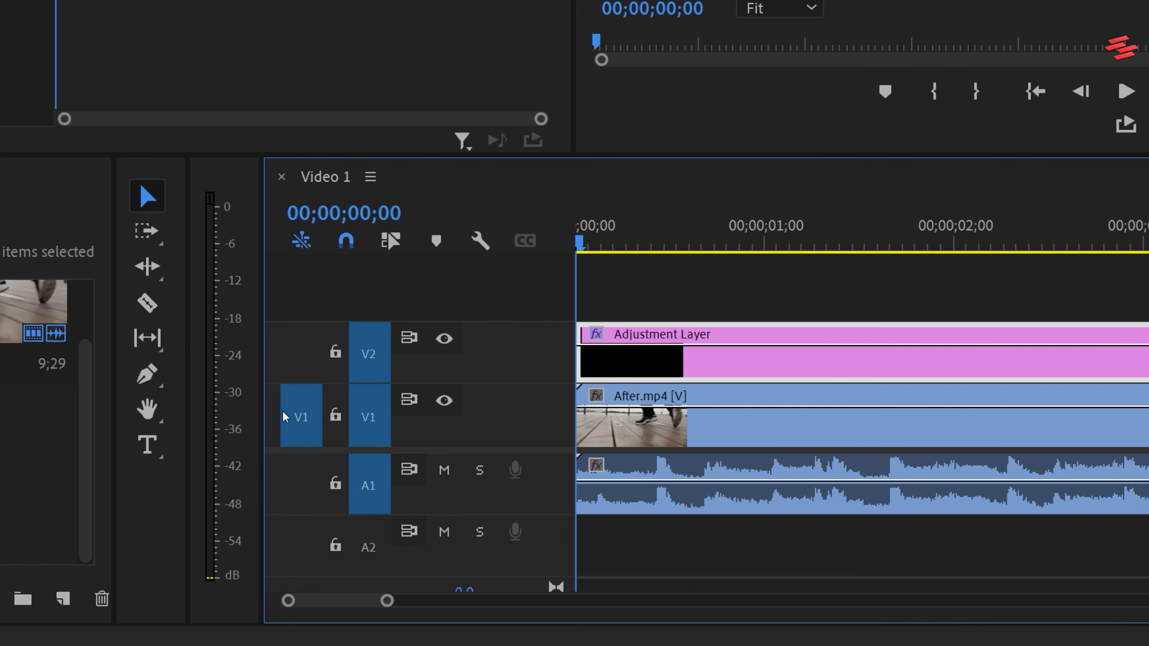
Cut the adjustment layer with the Razor tool at each frame from 00;00;00;01 to 00;00;00;05.
click(264, 487)
click(621, 212)
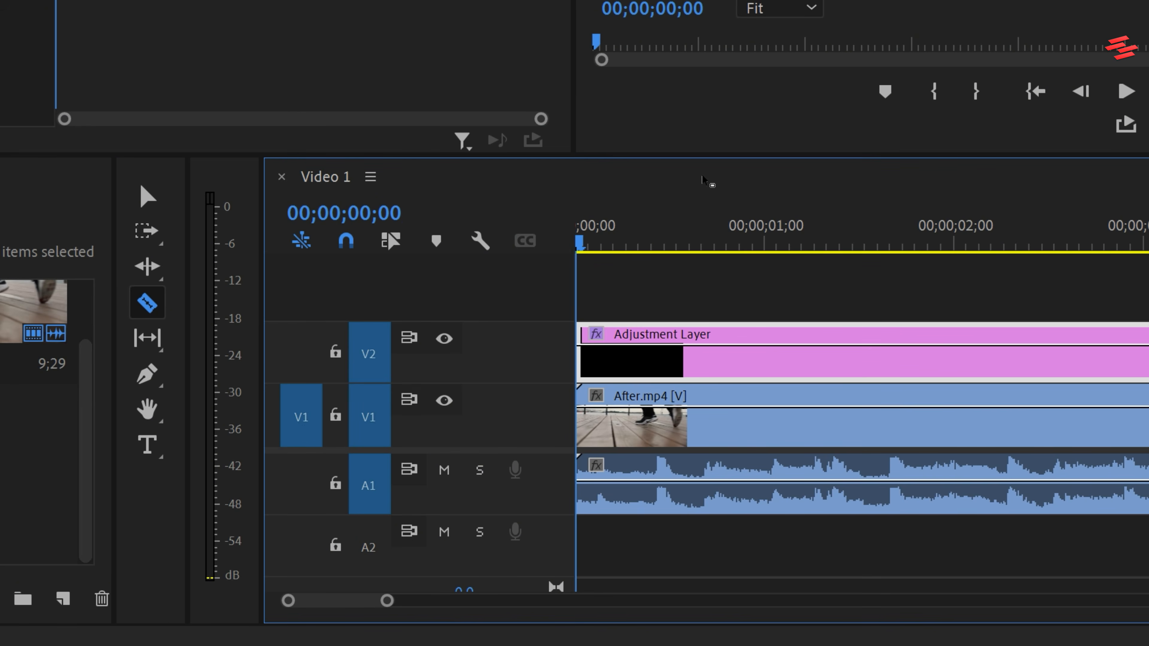
key(Right)
click(593, 343)
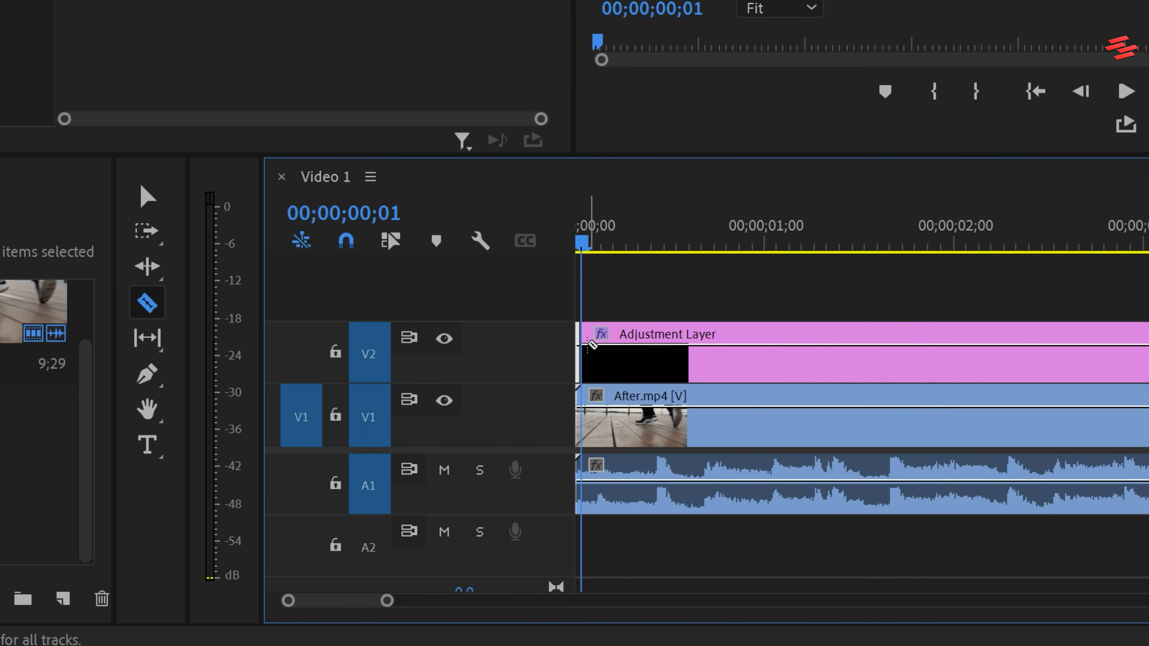
key(Right)
click(596, 339)
key(Right)
click(598, 338)
key(Right)
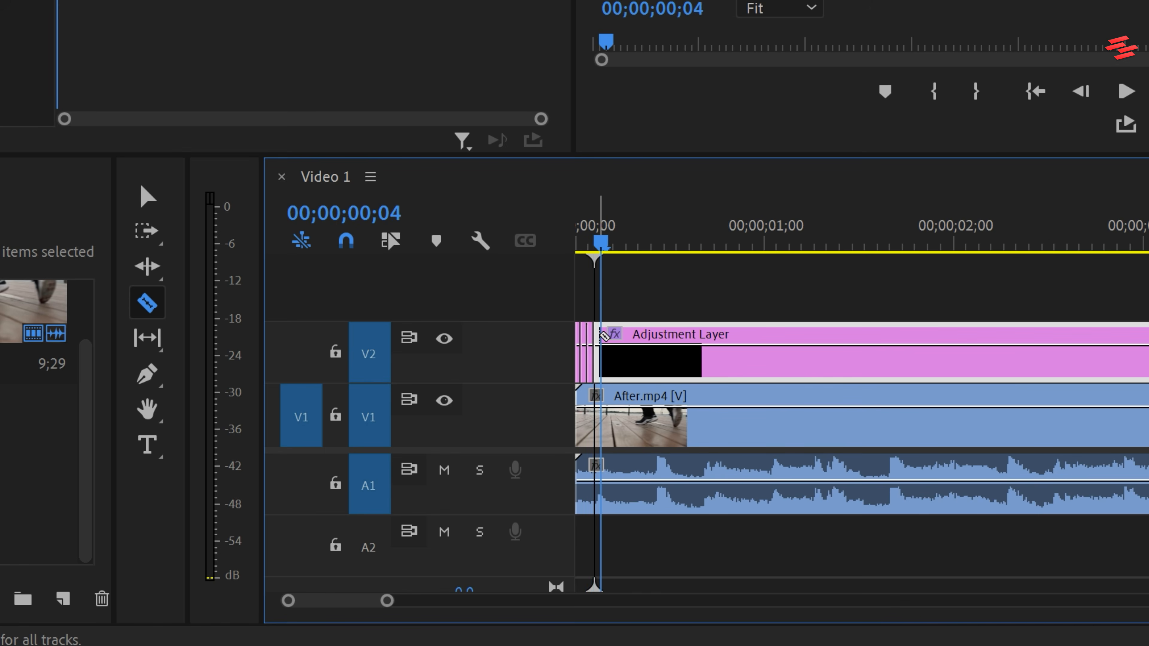
click(606, 339)
key(Right)
click(612, 338)
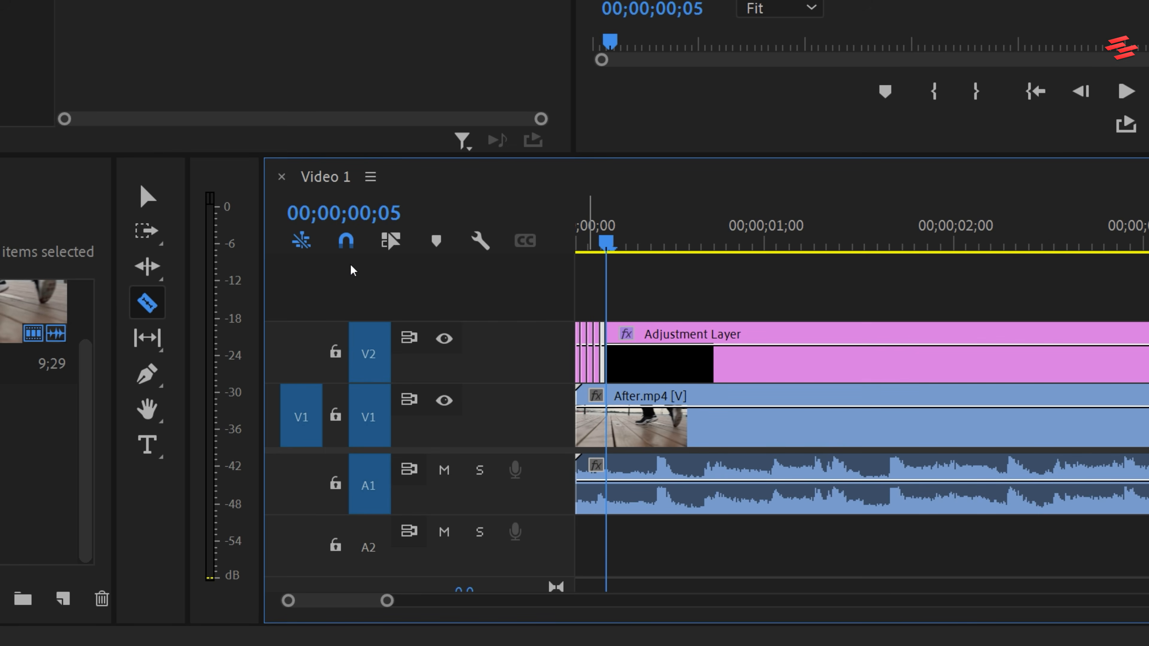
Delete the long remainder of the adjustment layer after frame 5.
click(148, 196)
click(733, 362)
key(Delete)
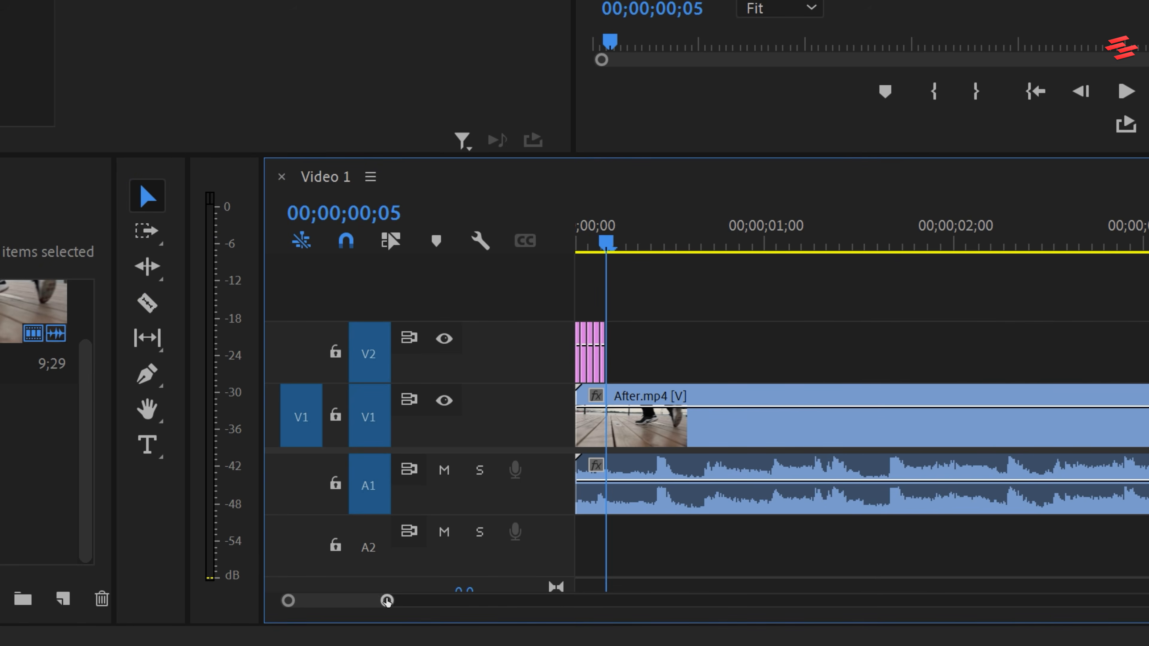
Delete the second and fourth one-frame pieces of the adjustment layer and return the playhead to the sequence start.
drag(387, 600, 317, 601)
click(631, 358)
key(Delete)
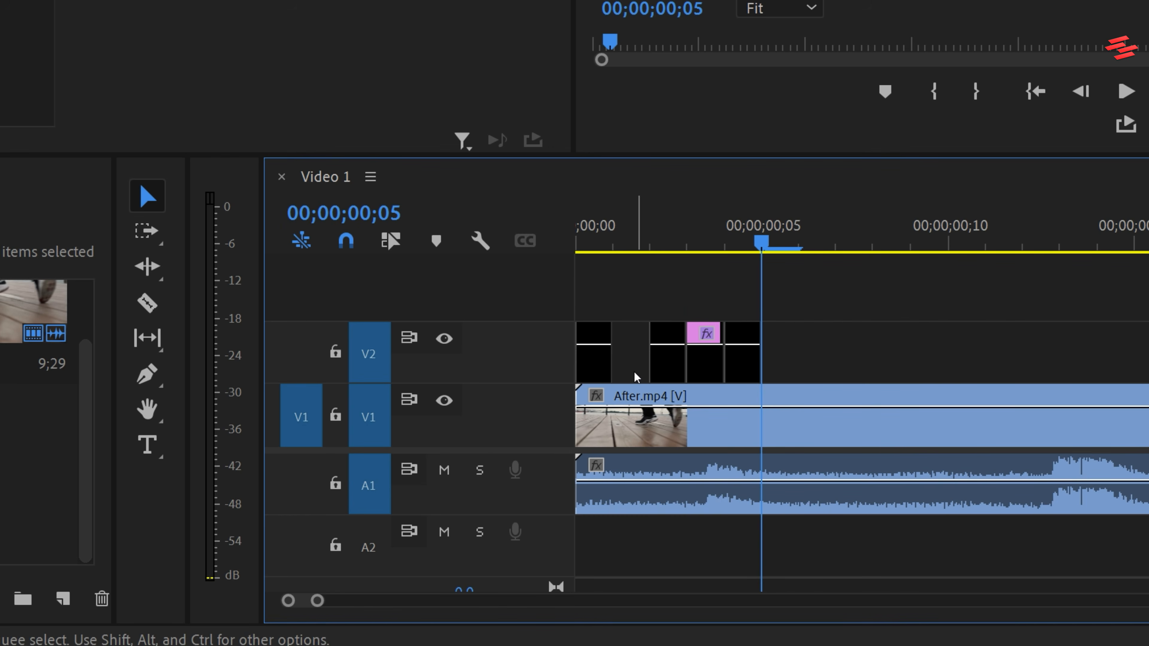
click(705, 358)
key(Delete)
drag(646, 231, 483, 229)
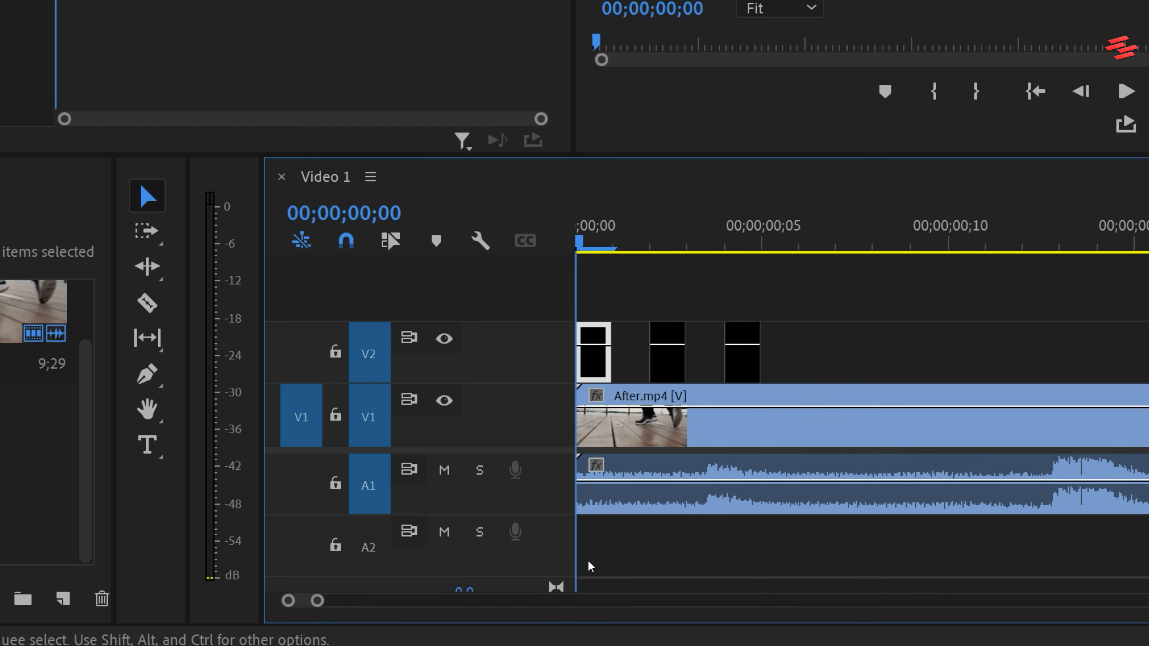
Select the three remaining one-frame adjustment-layer pieces together and play the sequence.
drag(317, 602, 399, 600)
drag(677, 349, 535, 313)
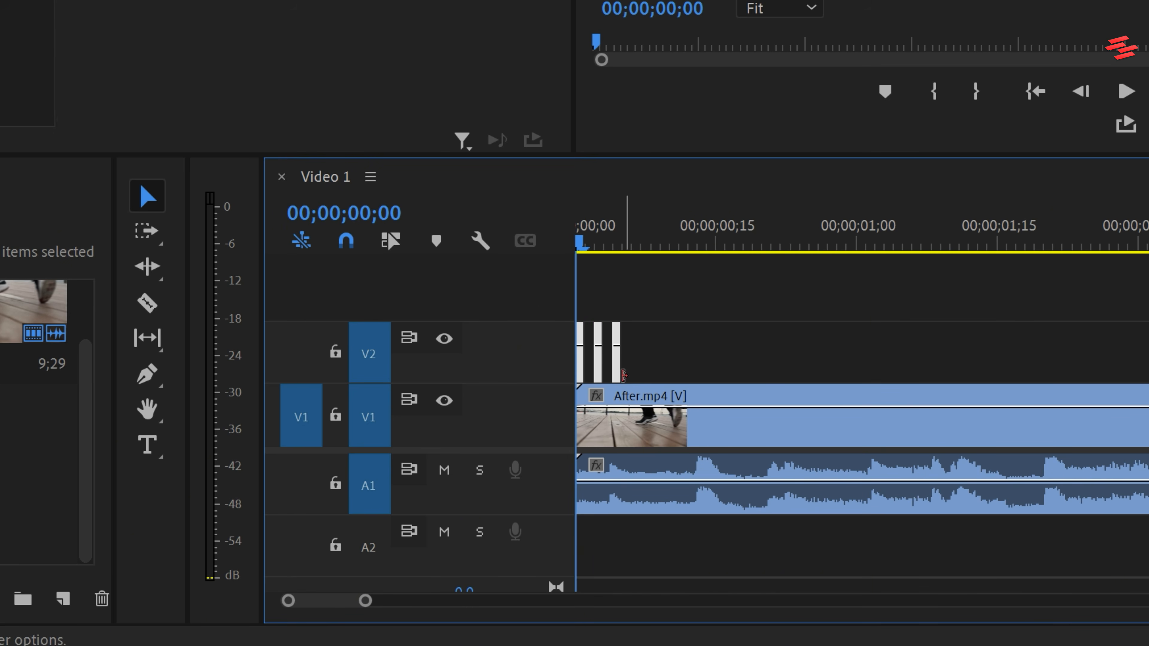
key(space)
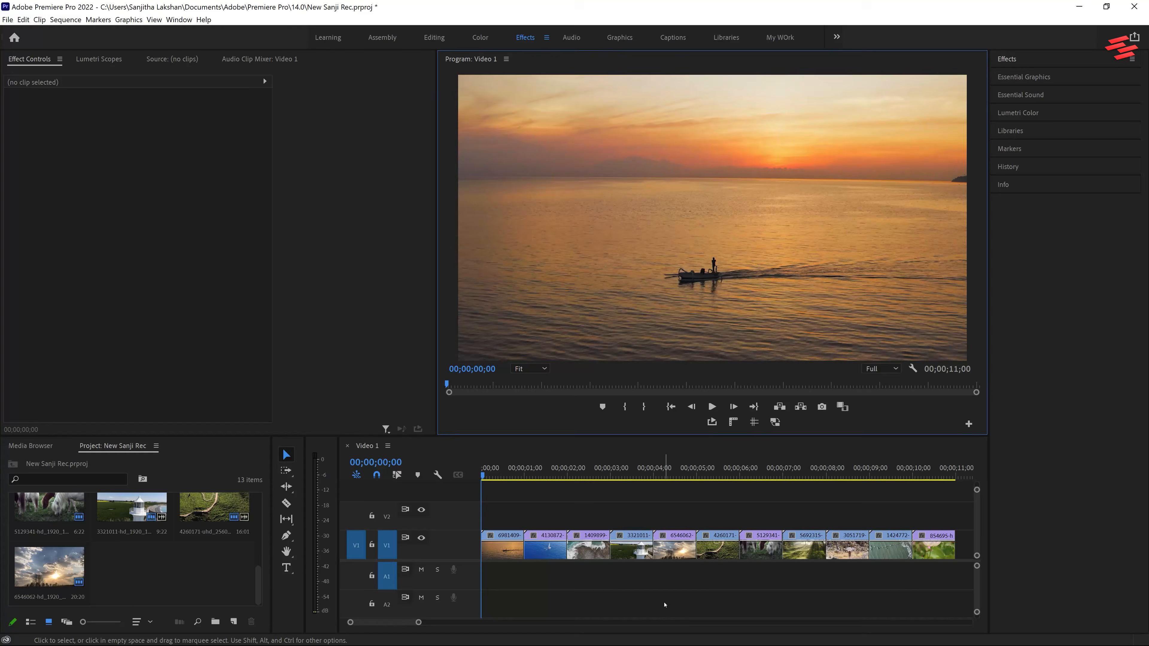
Set the duration of all clips on V1 to 8 frames and close the gaps between them.
drag(513, 472, 460, 467)
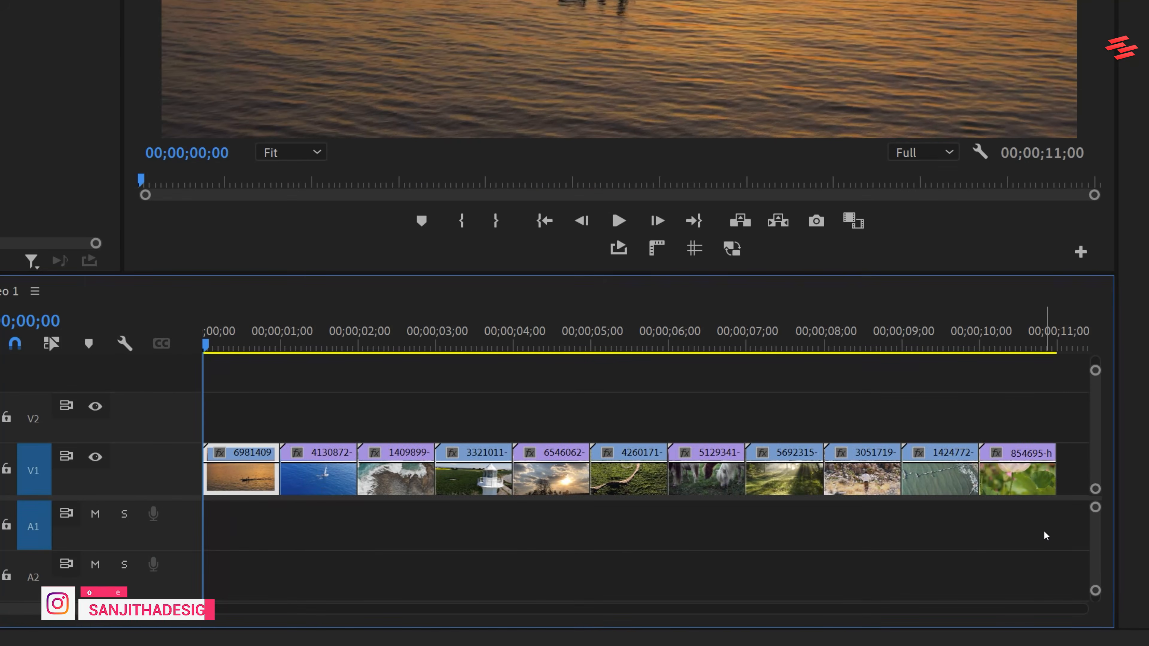
drag(1046, 535, 230, 403)
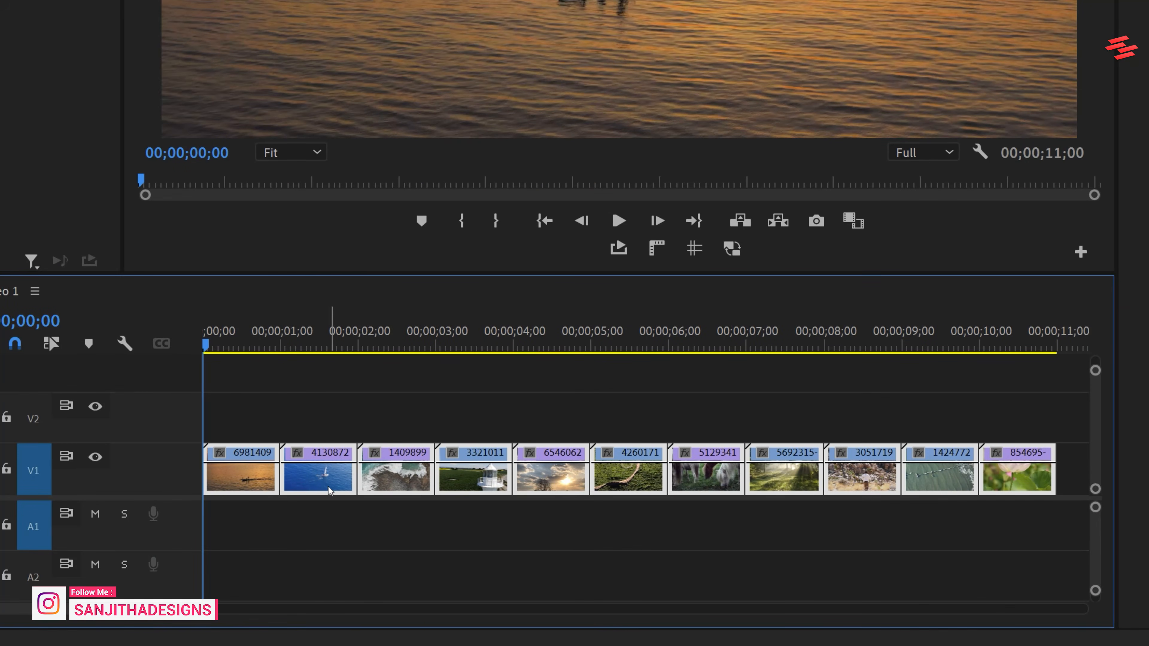
right_click(327, 484)
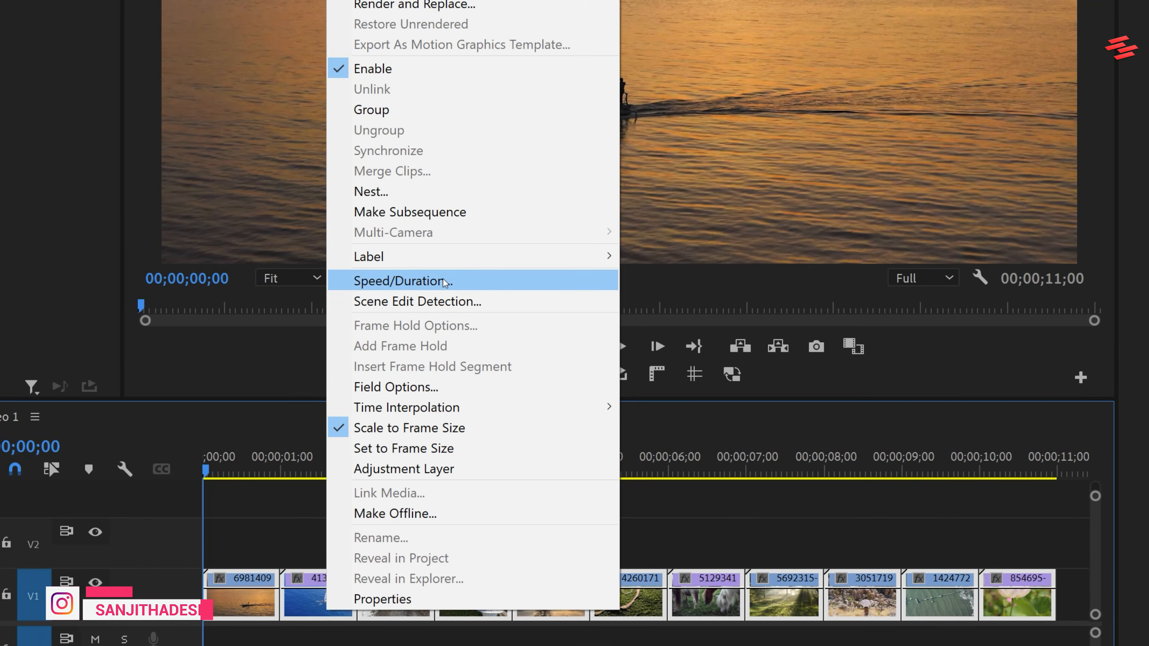
click(403, 156)
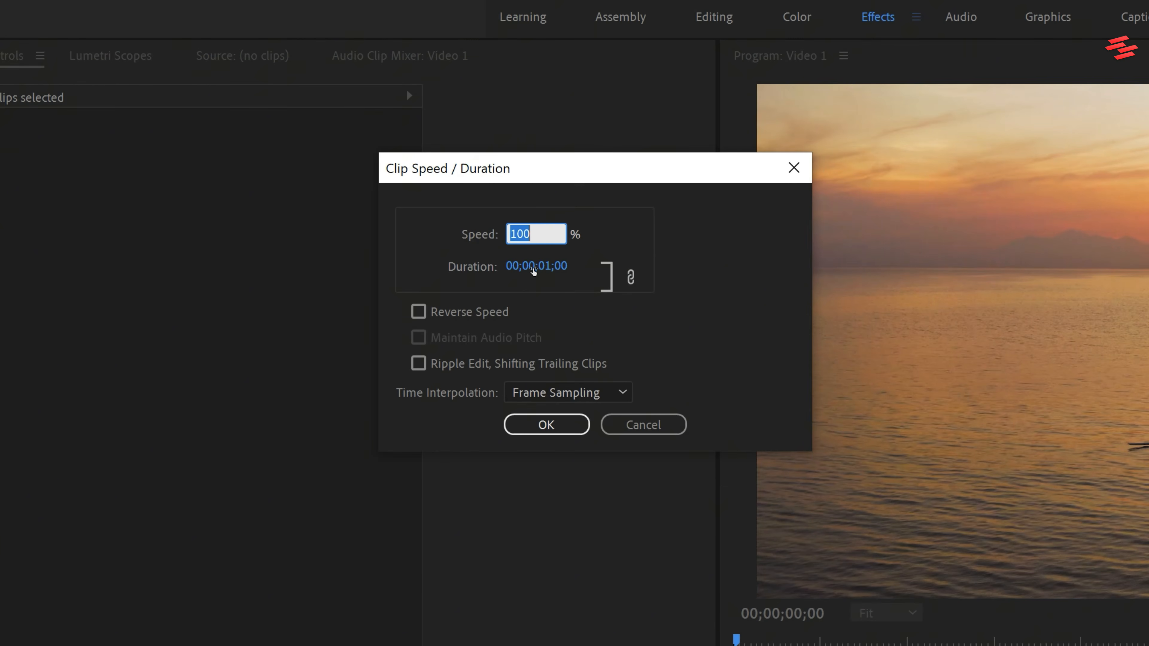
click(533, 267)
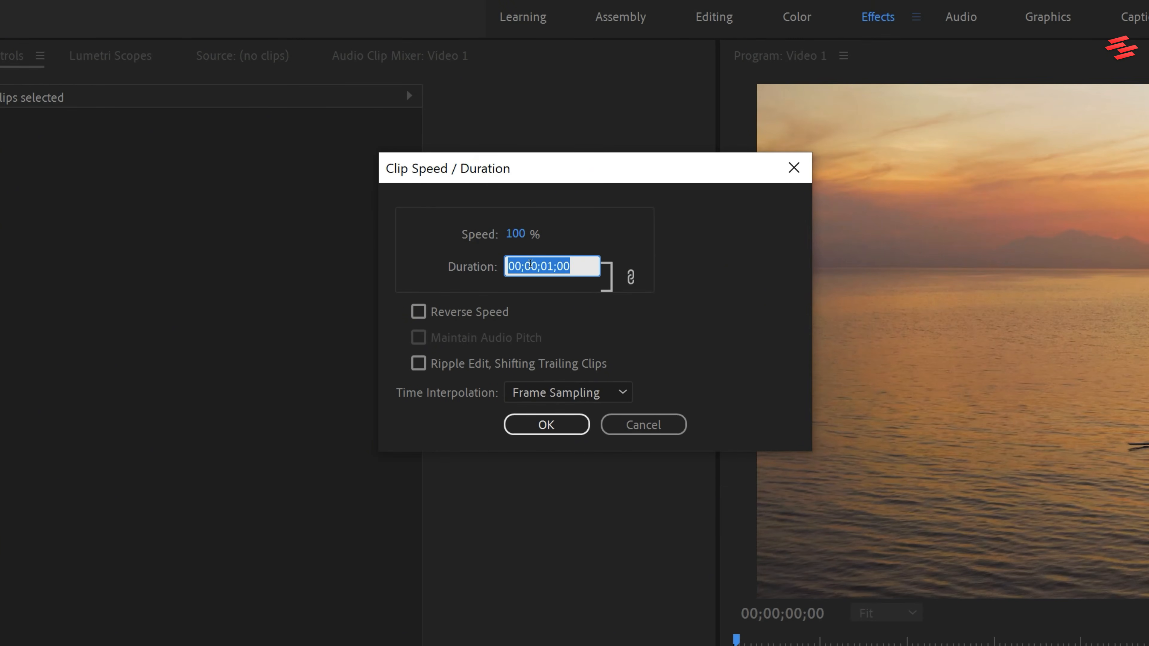
text(8)
click(548, 424)
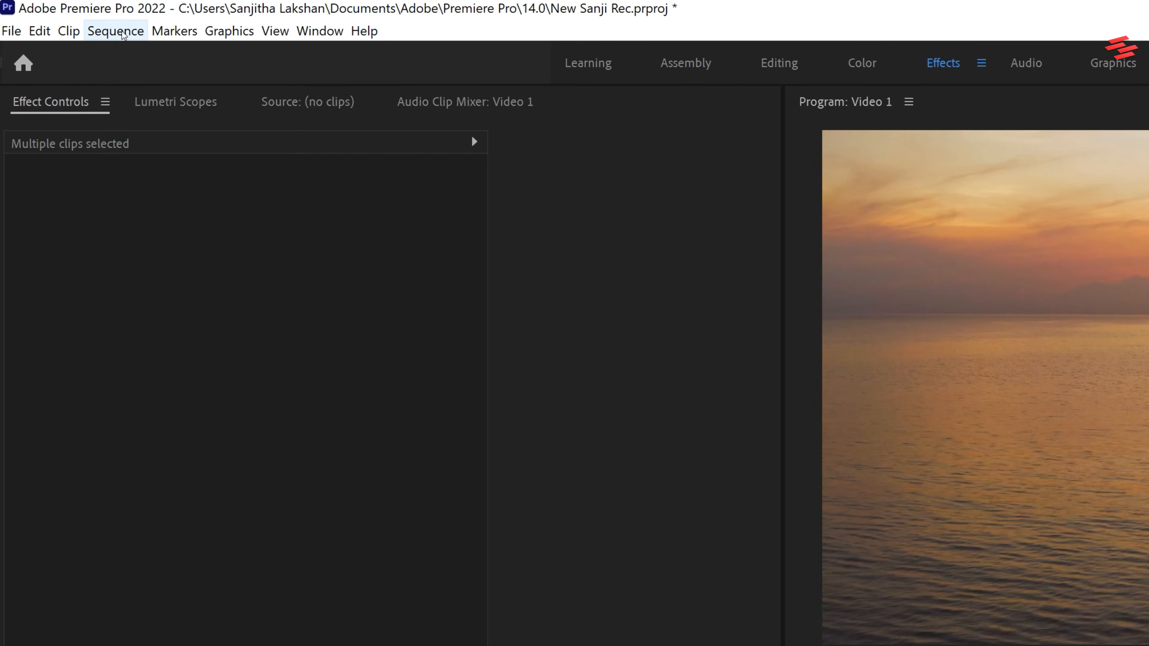
click(65, 19)
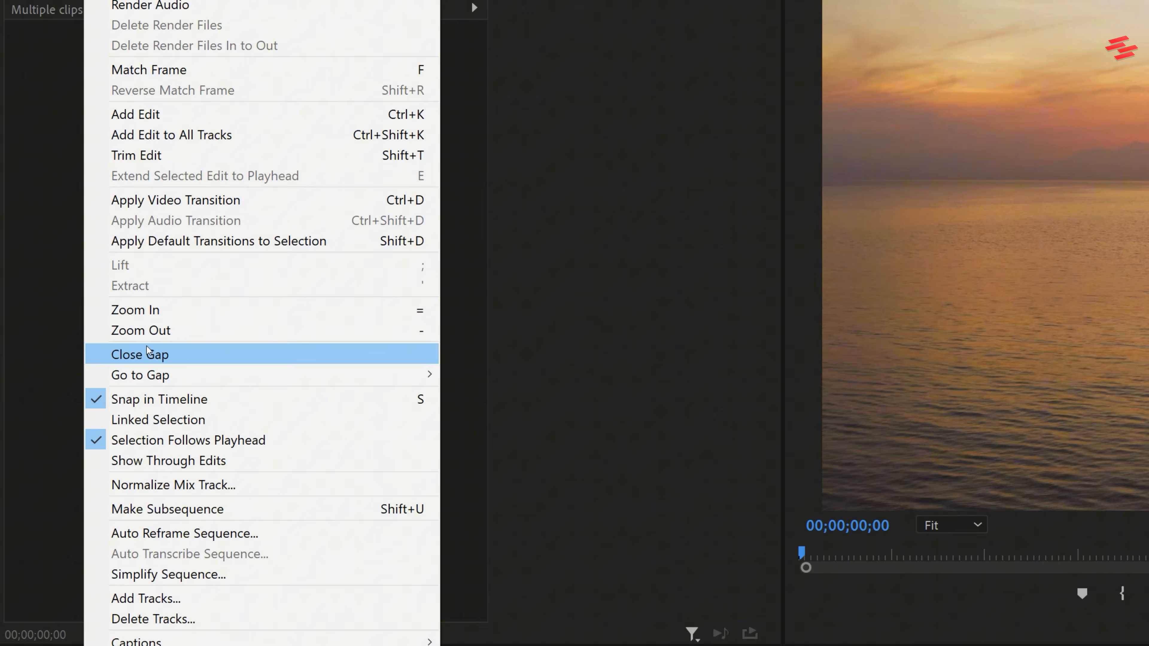
click(149, 354)
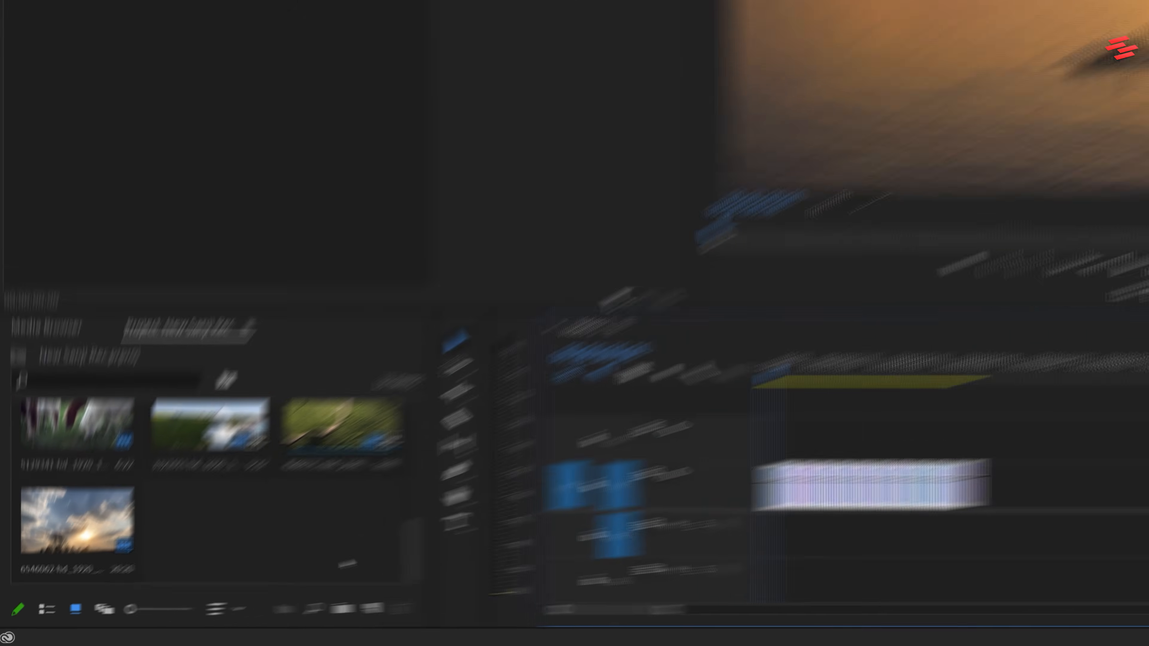
Create an adjustment layer, place it on V2 at the sequence start and trim it to the first clip's length.
click(233, 622)
click(260, 550)
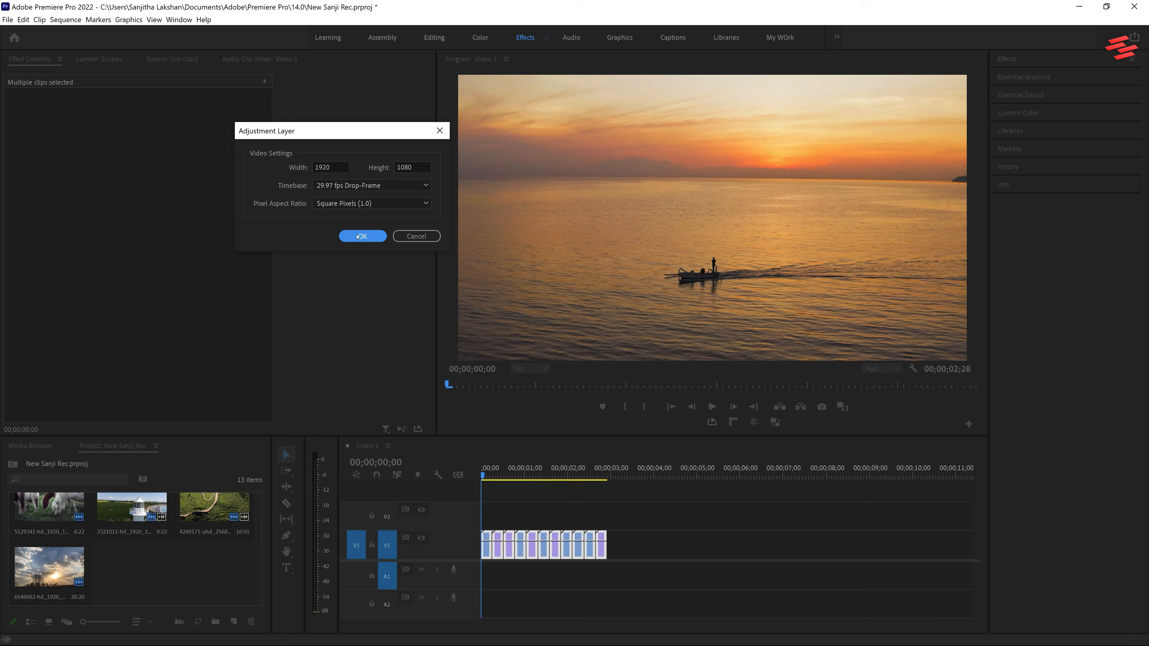
click(361, 236)
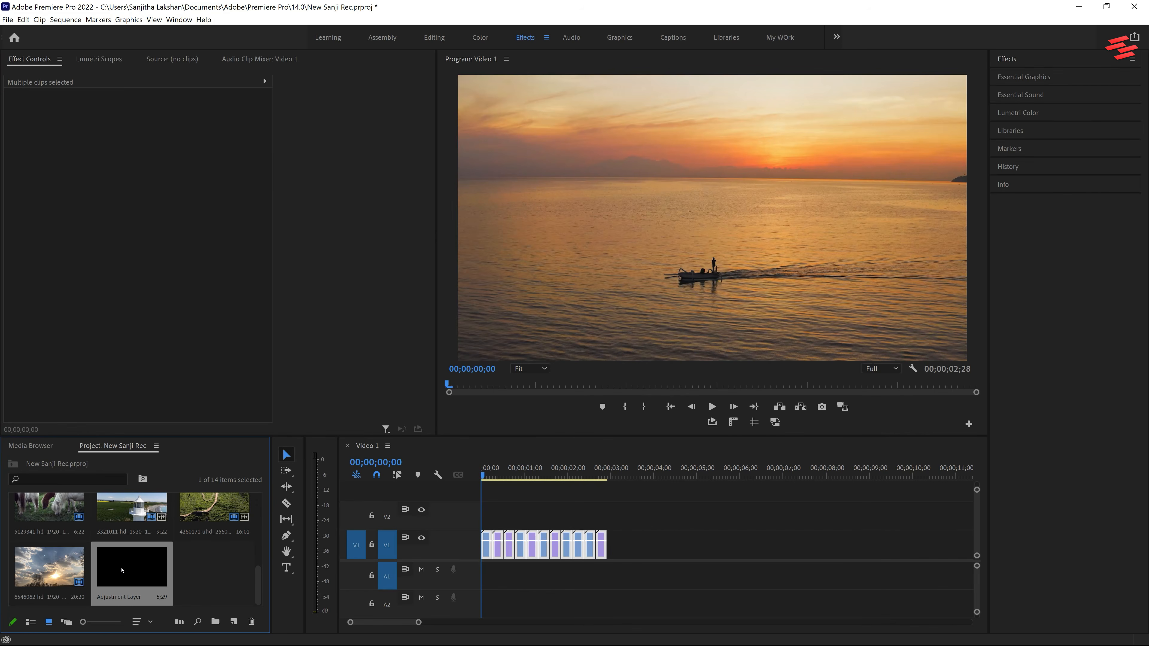
drag(432, 516, 442, 529)
drag(419, 622, 399, 623)
drag(938, 518, 501, 521)
click(491, 526)
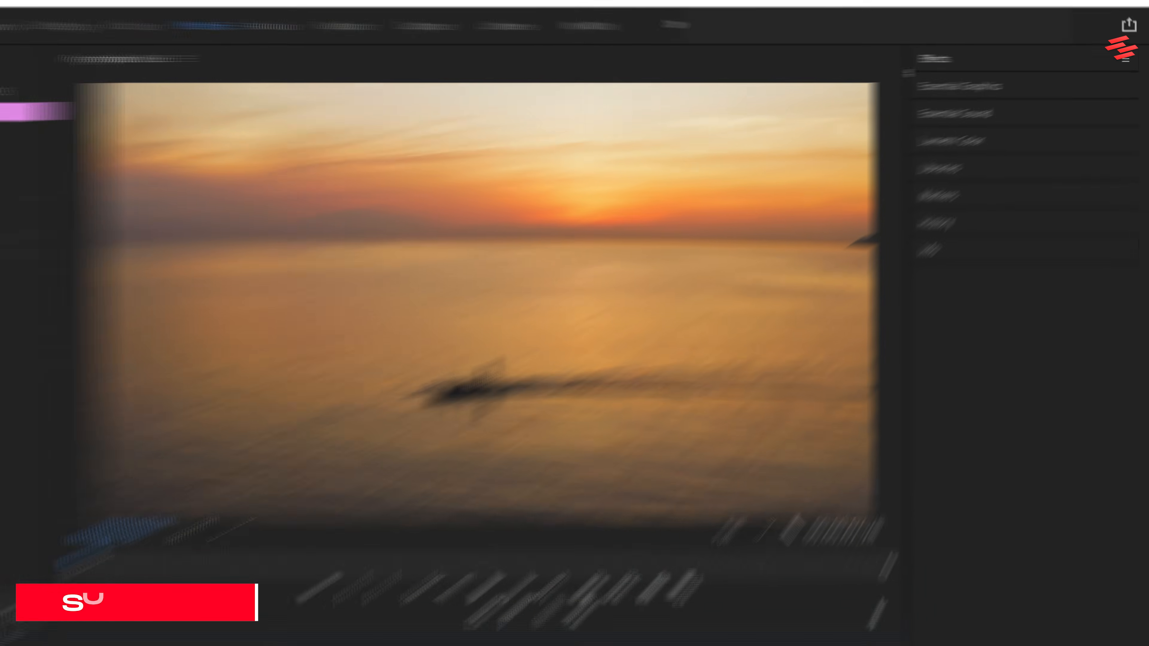
Apply the Transform effect from the Distort category to the adjustment layer and set its Shutter Angle to 180.
click(1010, 62)
click(1016, 72)
text(transfo)
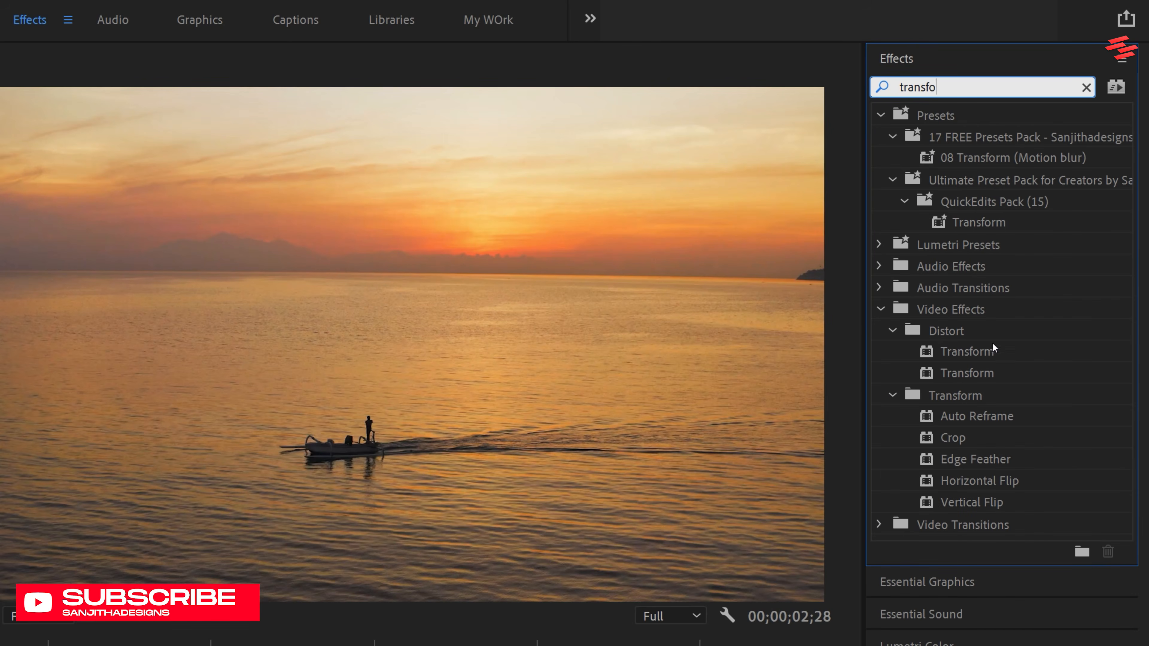
click(987, 368)
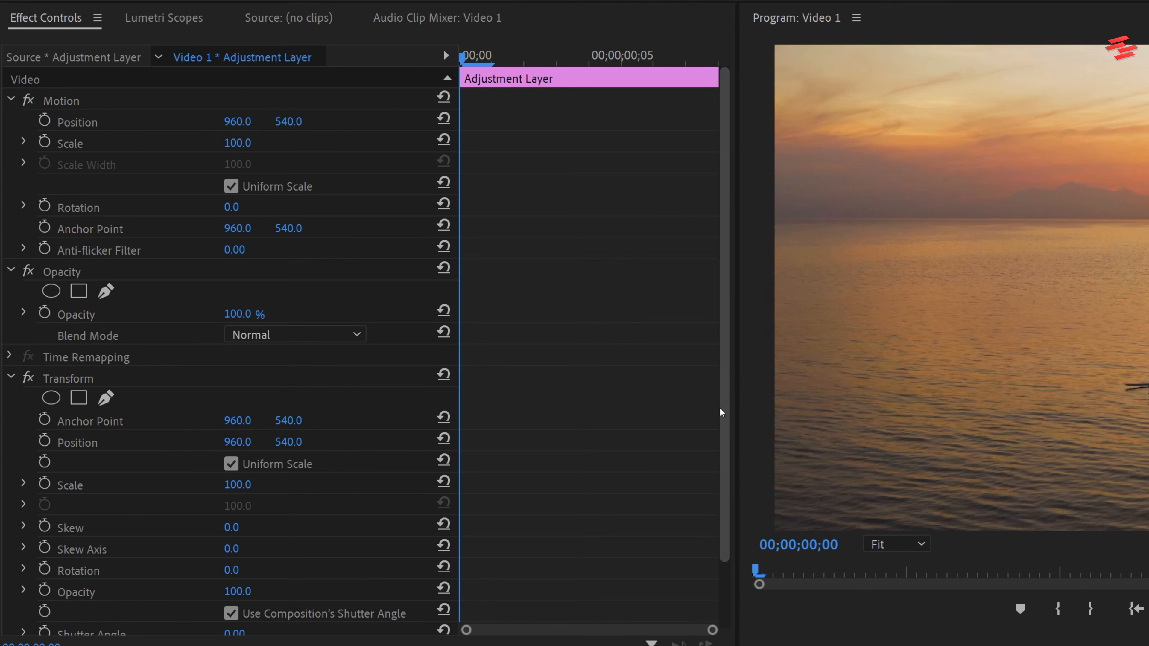
drag(723, 412, 730, 503)
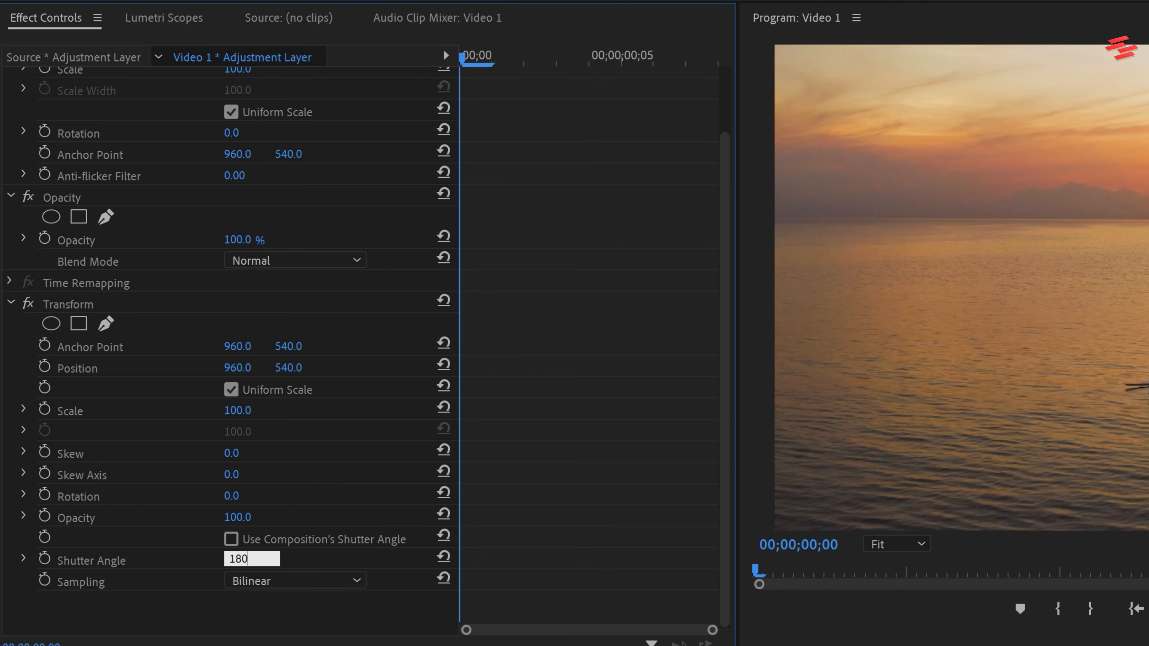
Keyframe the Transform effect's Scale from 100 at the adjustment layer's start to 125 at its end.
click(45, 409)
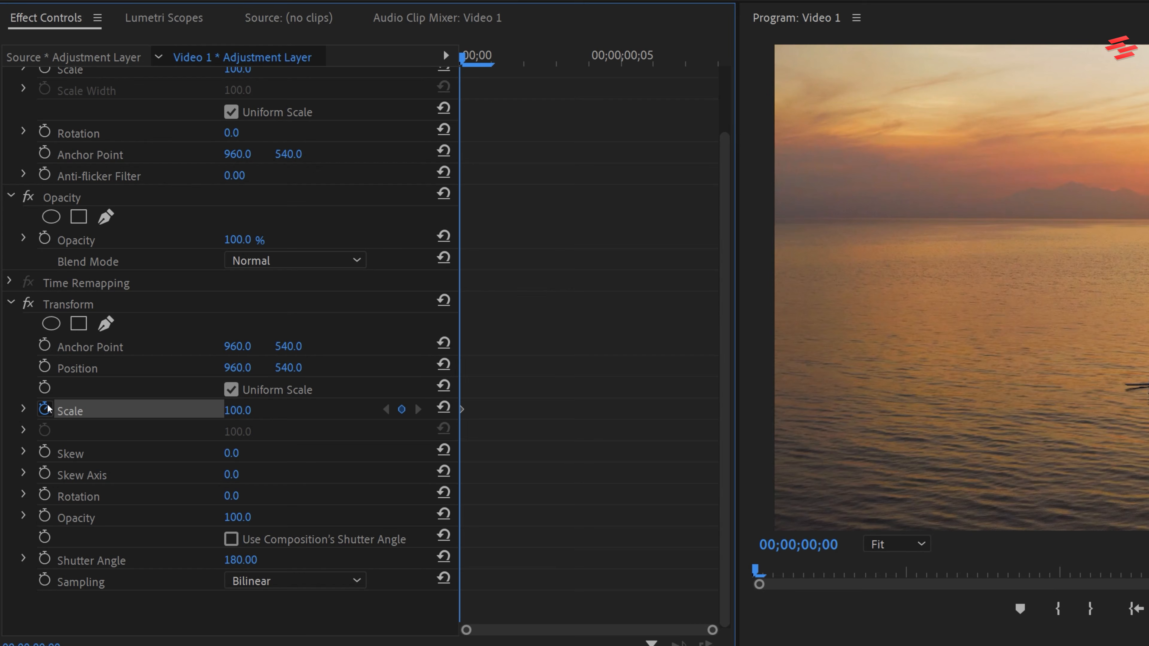
drag(475, 61, 661, 60)
click(252, 407)
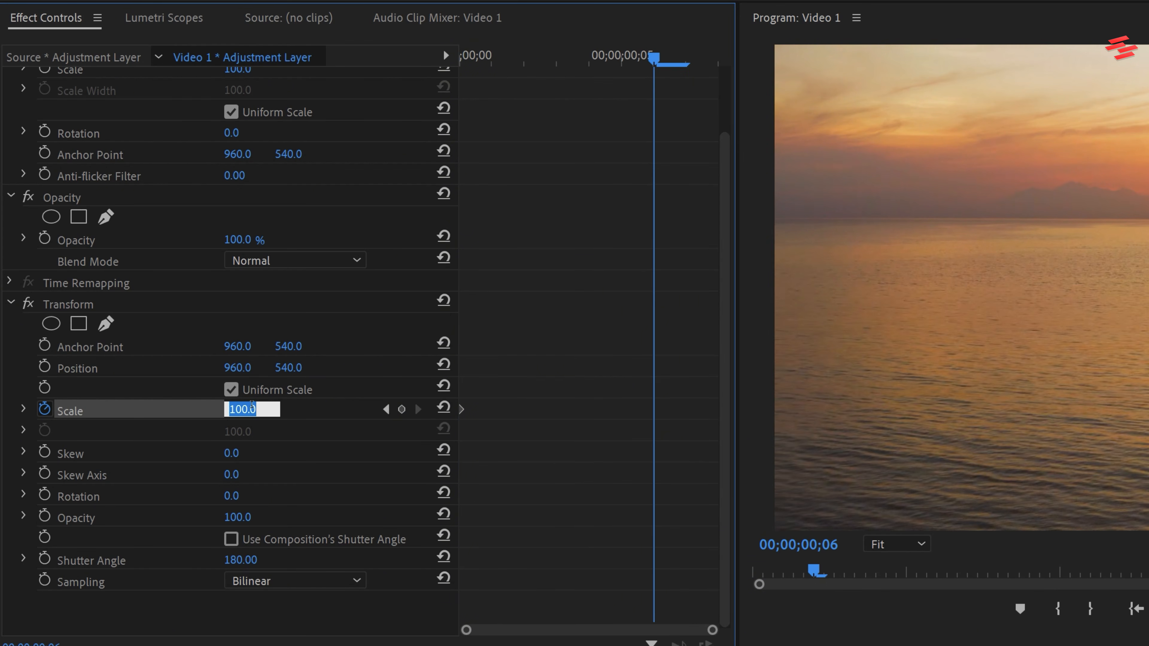
key(Return)
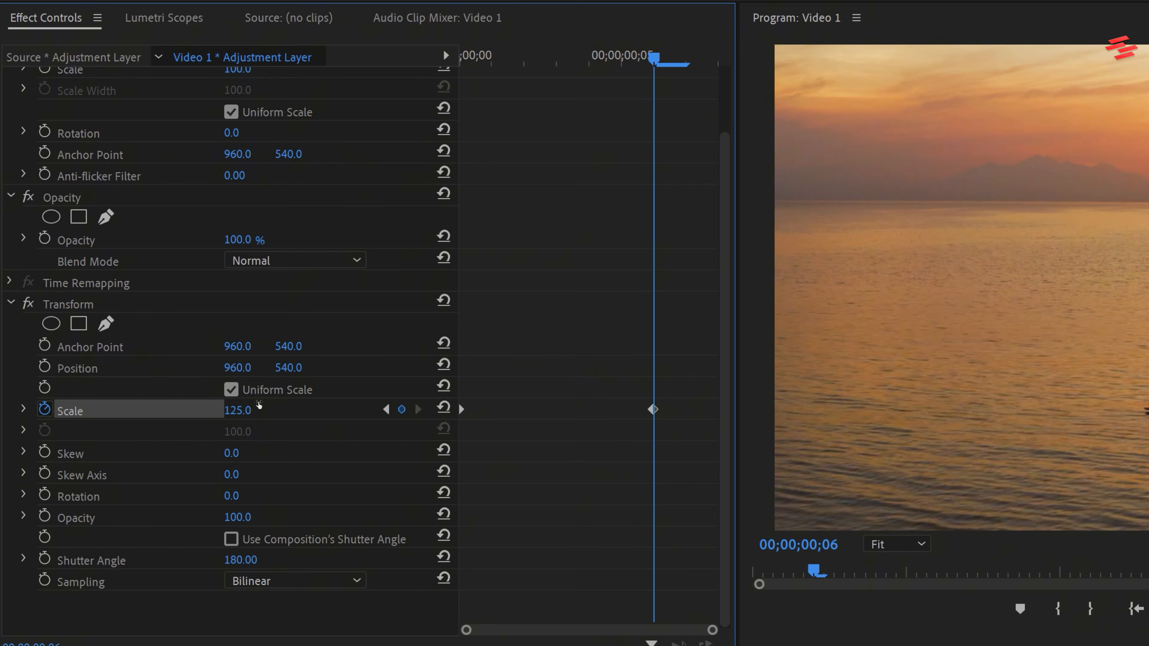
drag(654, 410, 754, 413)
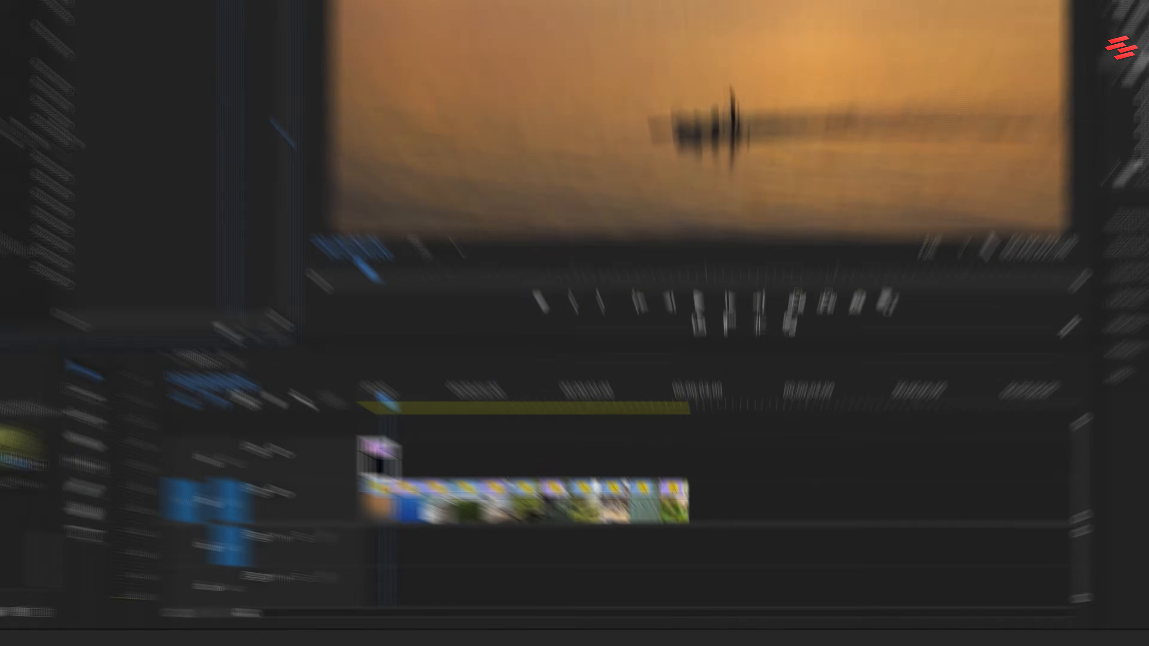
Duplicate the animated adjustment layer along V2 over the following clips and play the sequence from the start.
drag(399, 623, 383, 622)
alt+drag(300, 423, 373, 420)
alt+drag(313, 422, 448, 421)
alt+drag(300, 426, 581, 427)
alt+drag(298, 428, 636, 427)
alt+drag(299, 427, 768, 425)
alt+drag(303, 426, 842, 425)
alt+drag(297, 425, 904, 421)
alt+drag(298, 427, 970, 424)
key(Home)
key(space)
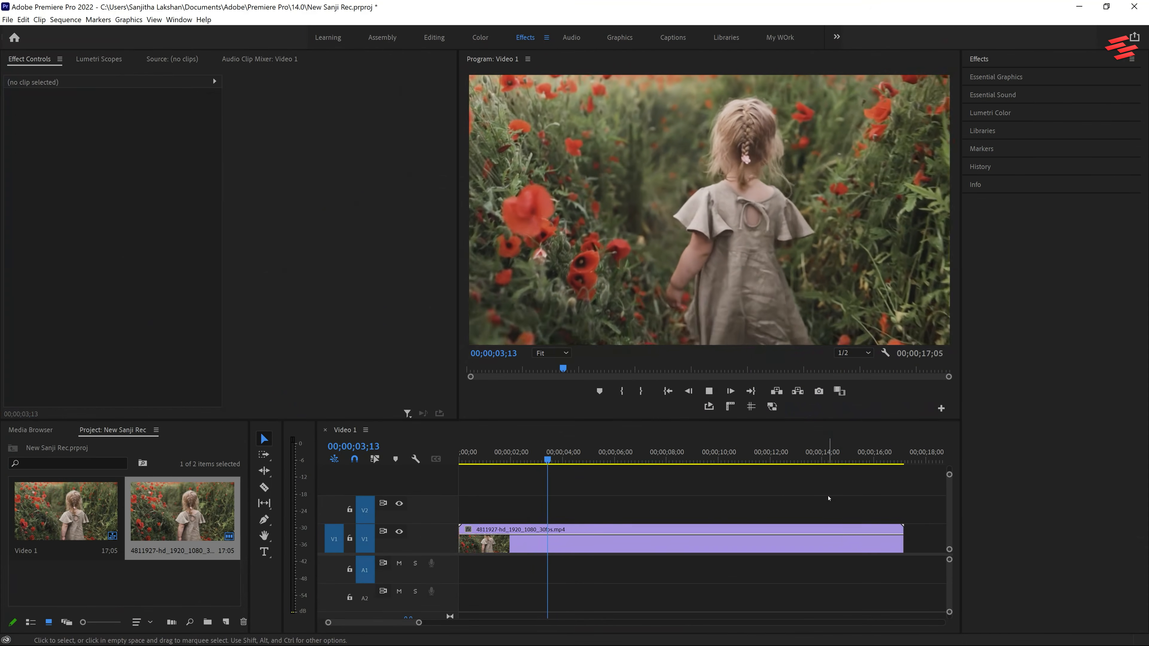
Stop playback and insert a frame hold segment in the poppy-field clip at 00;00;01;15.
key(space)
drag(540, 457, 499, 453)
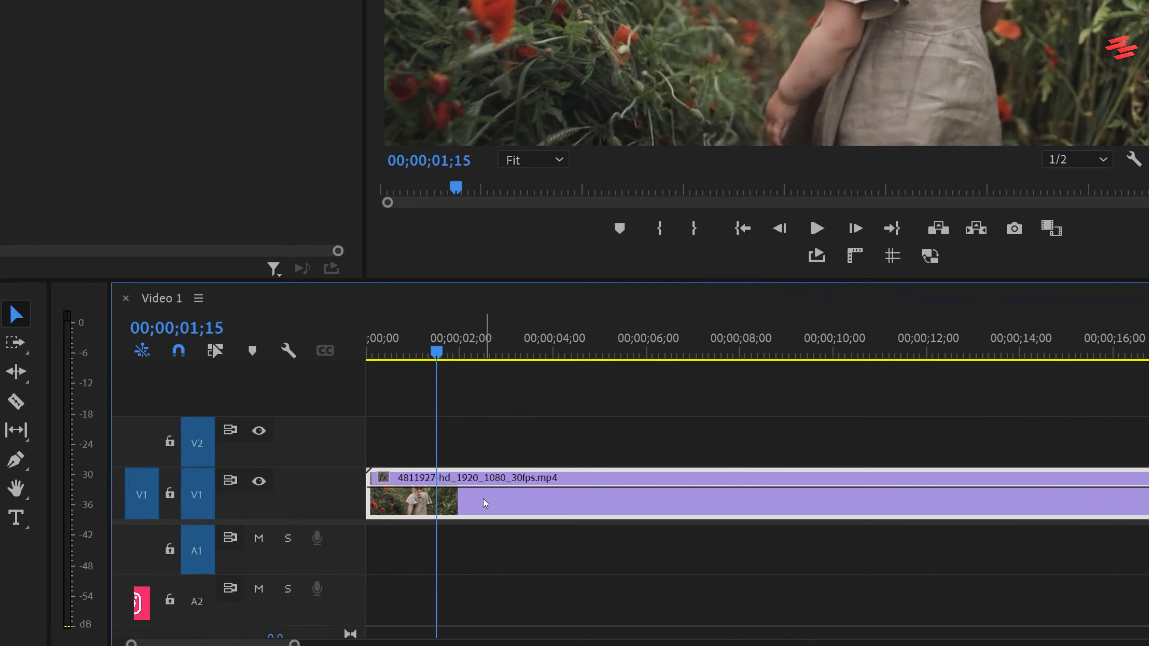
right_click(524, 541)
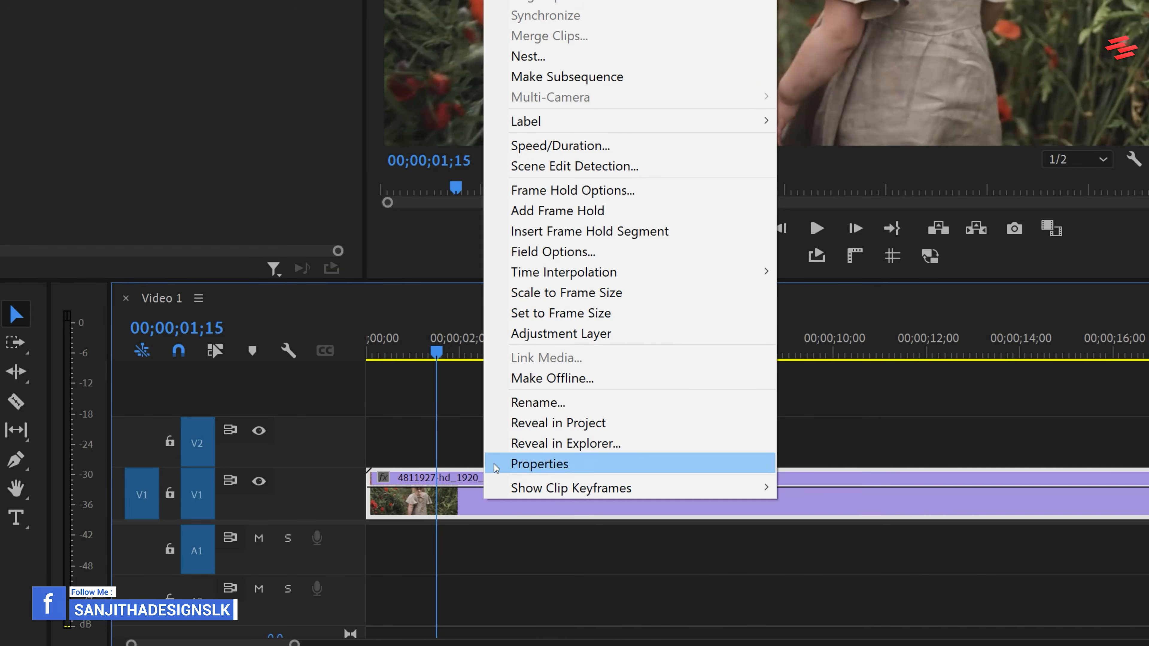
click(562, 234)
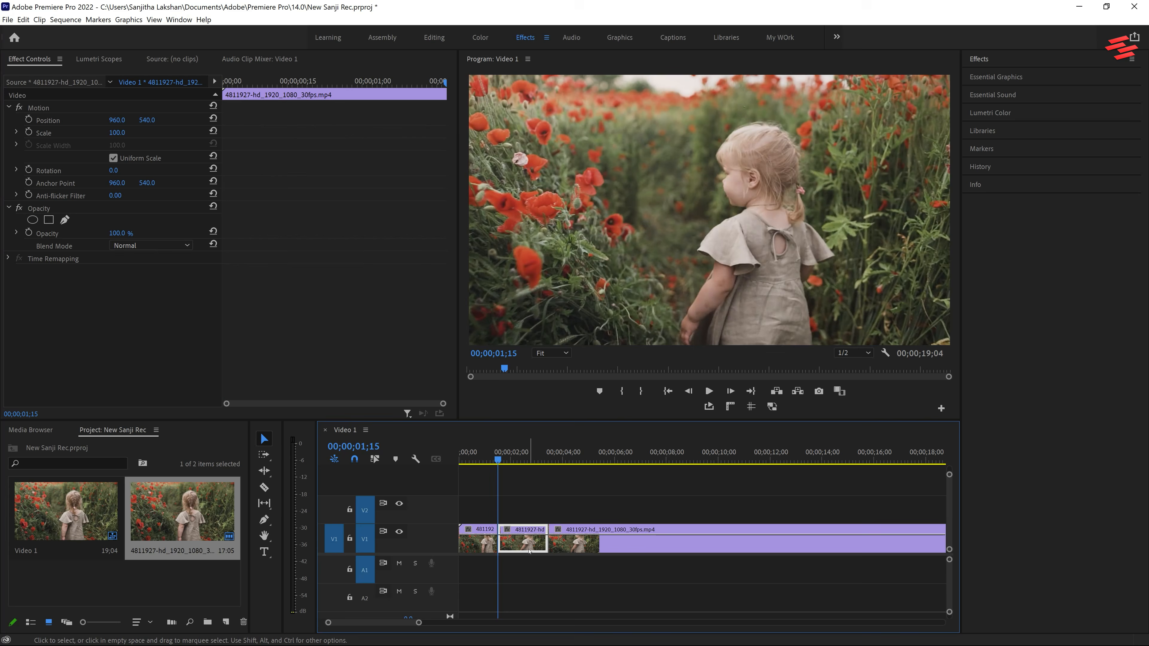
Move the last poppy-field clip to start at about six seconds, extend the frame-hold segment to meet it, and play the result.
key(space)
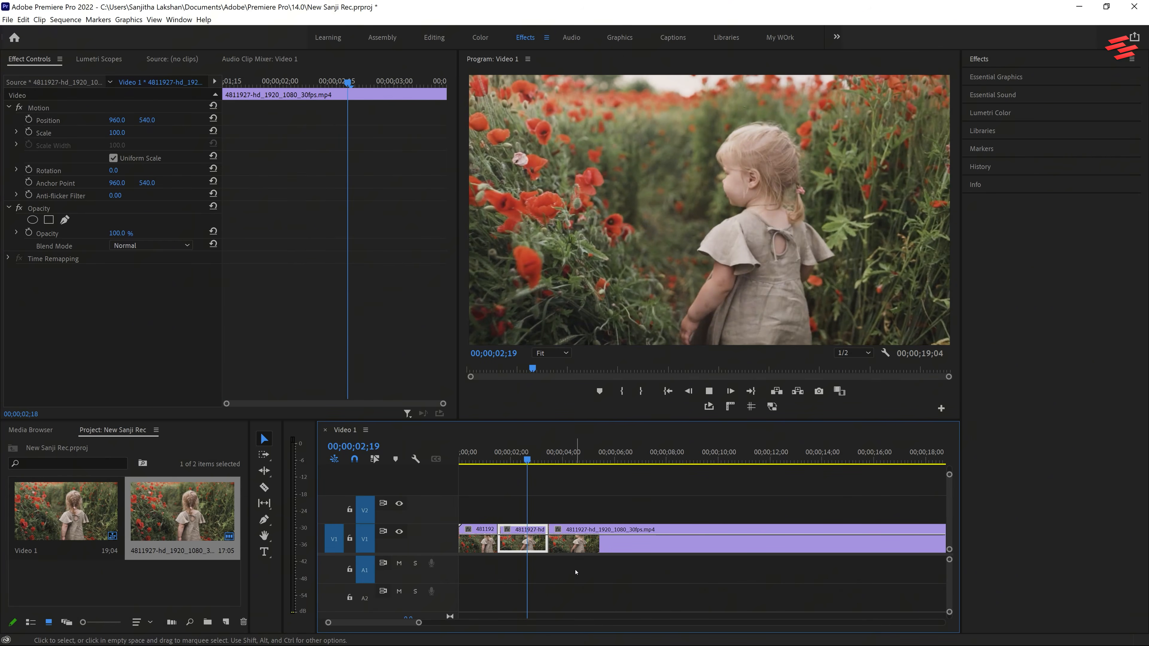
click(575, 534)
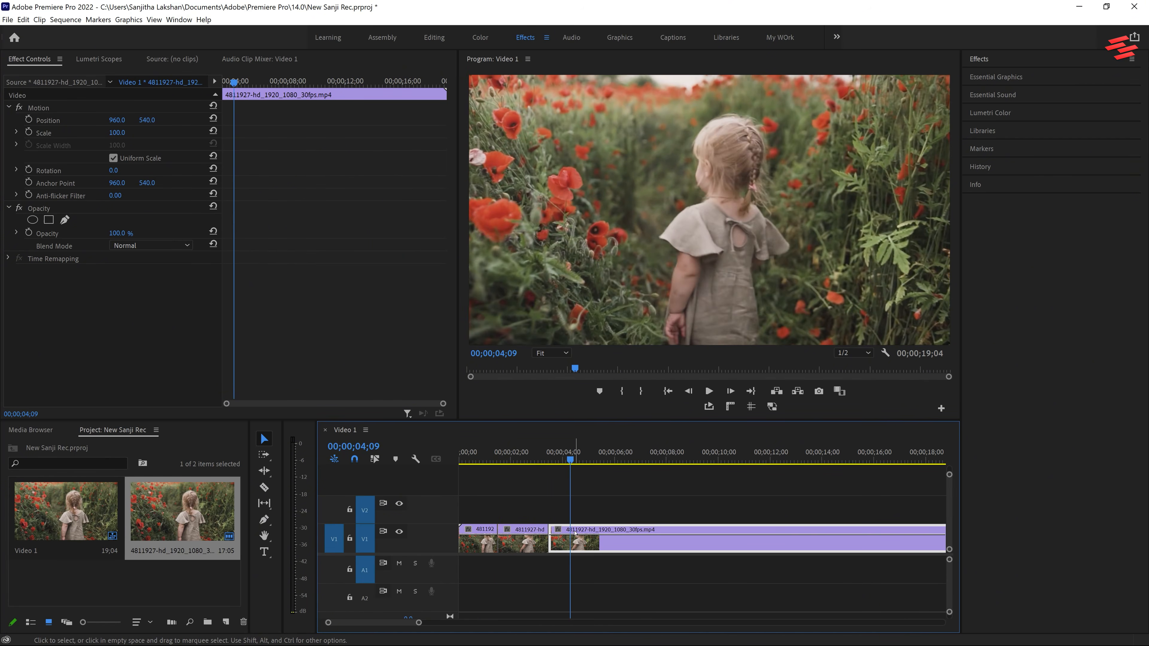
drag(590, 542, 659, 542)
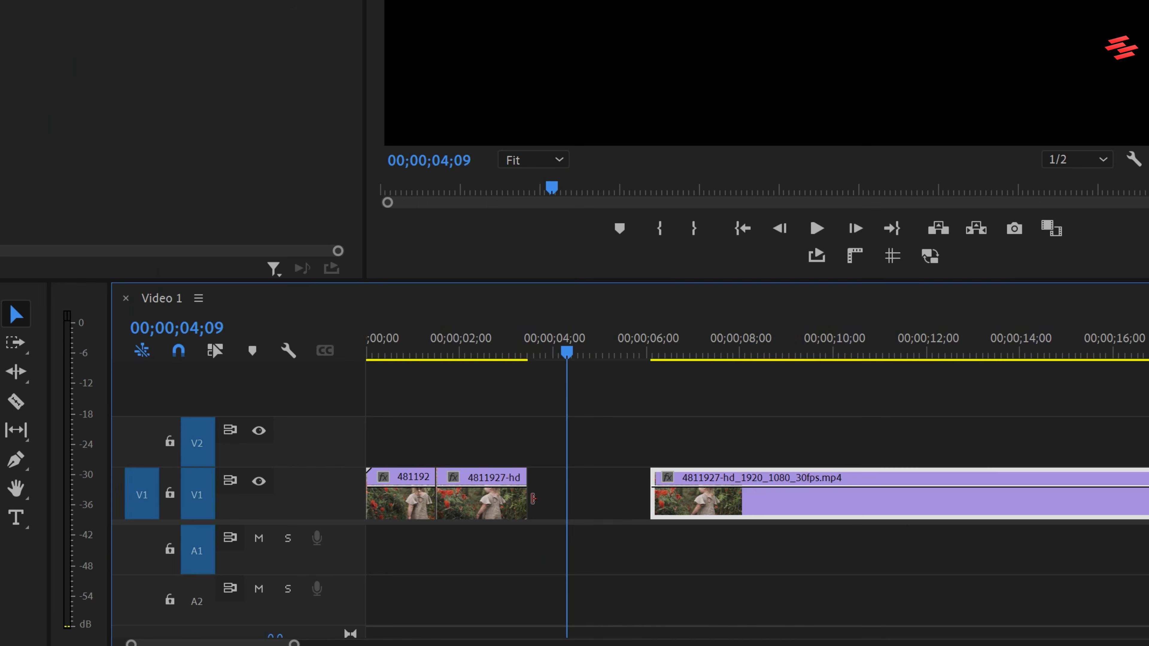
drag(533, 499, 650, 498)
key(space)
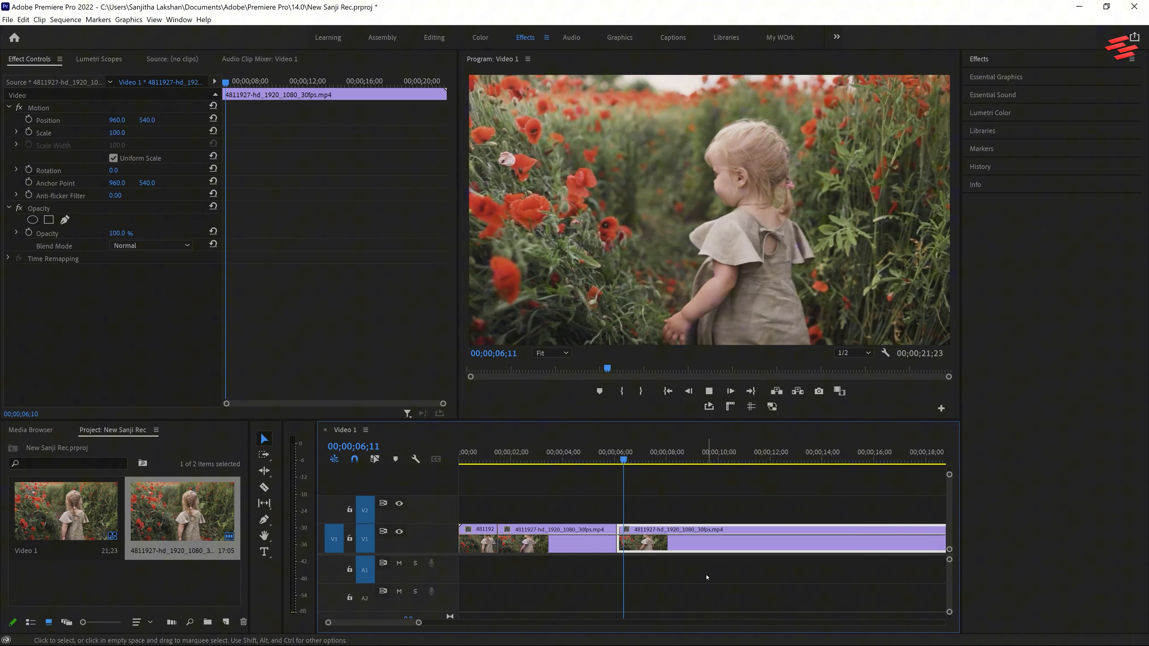
key(space)
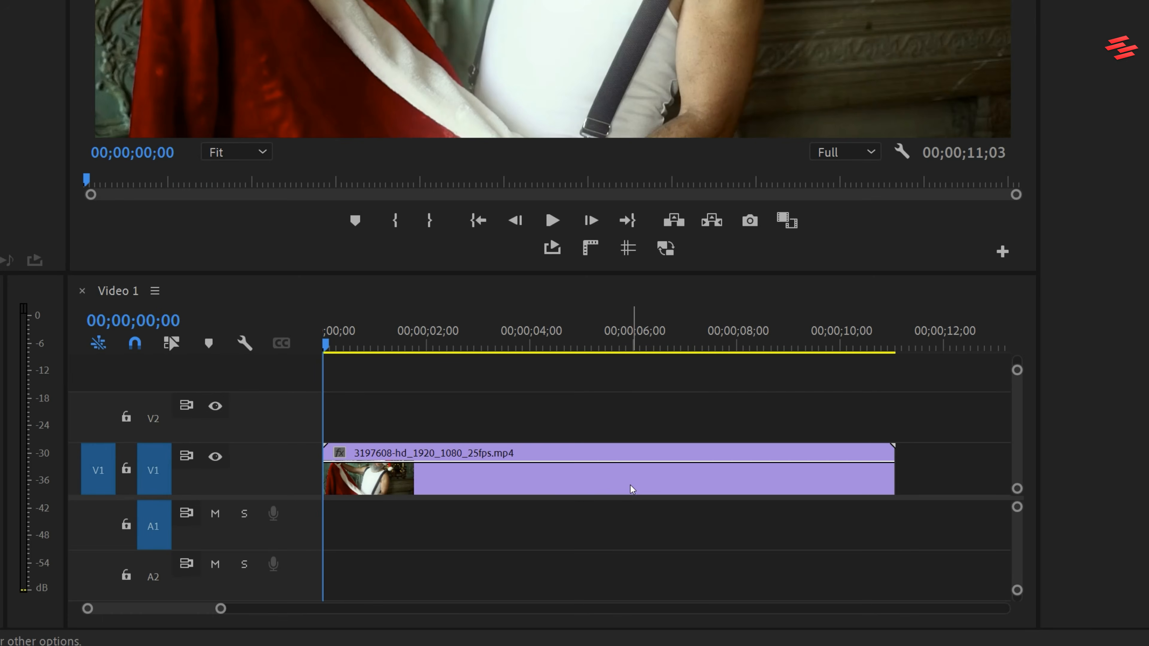
Open the Hue Saturation Curves in Lumetri Color for the Santa clip and sample the red with the Hue vs Sat eyedropper.
click(654, 554)
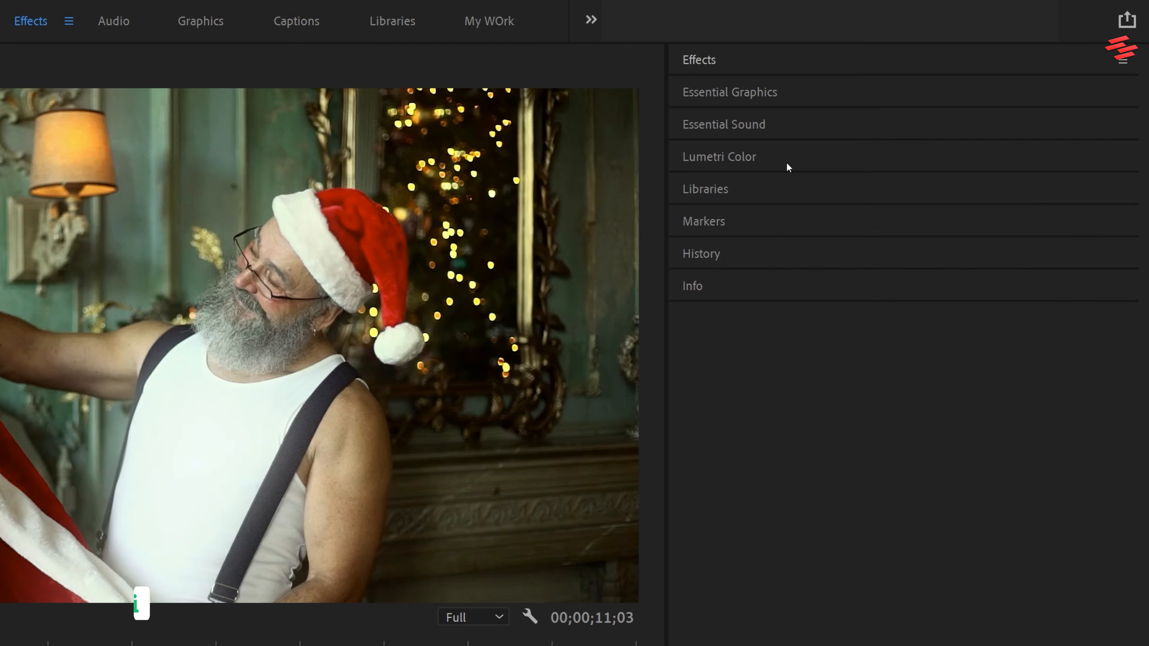
click(786, 160)
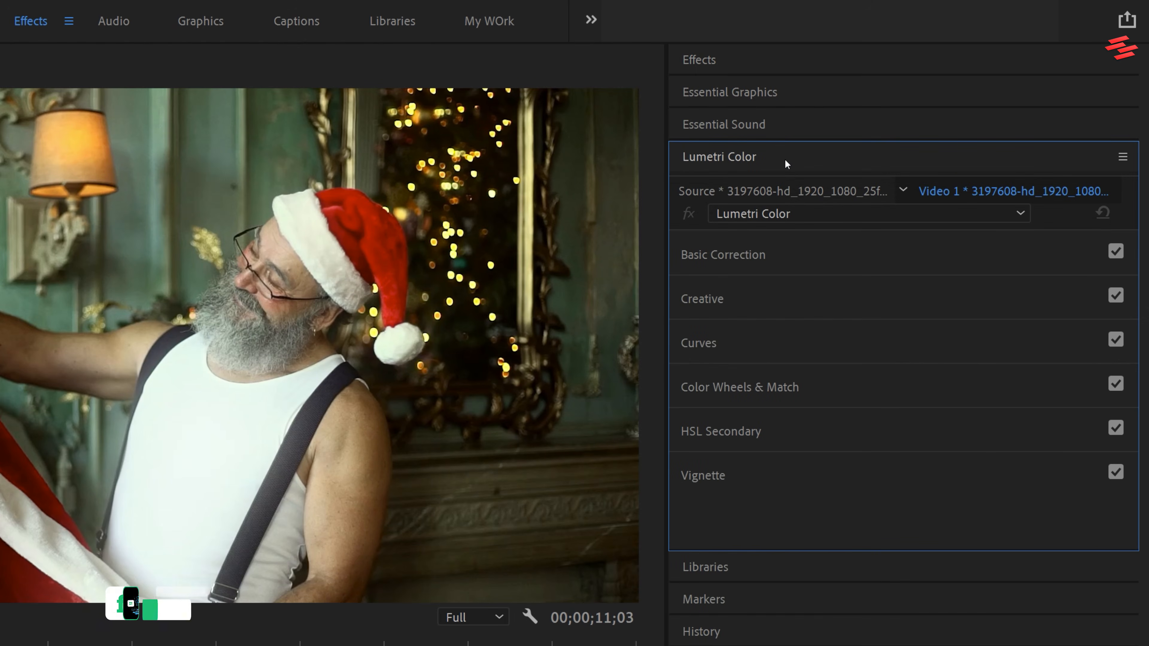
click(726, 351)
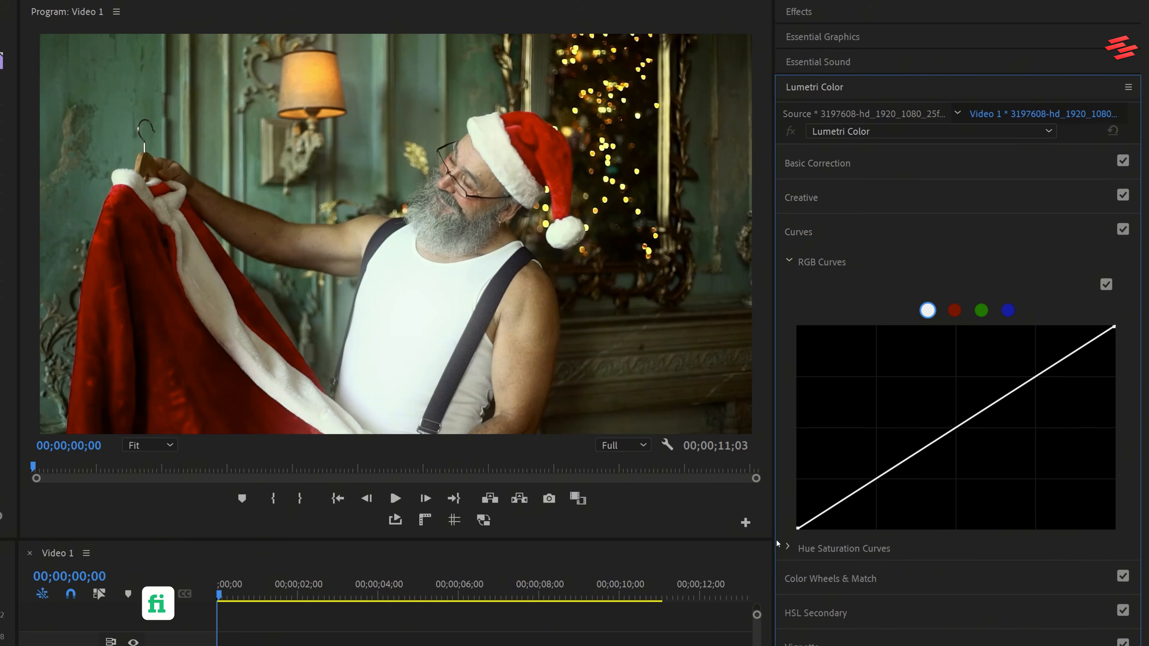
click(788, 549)
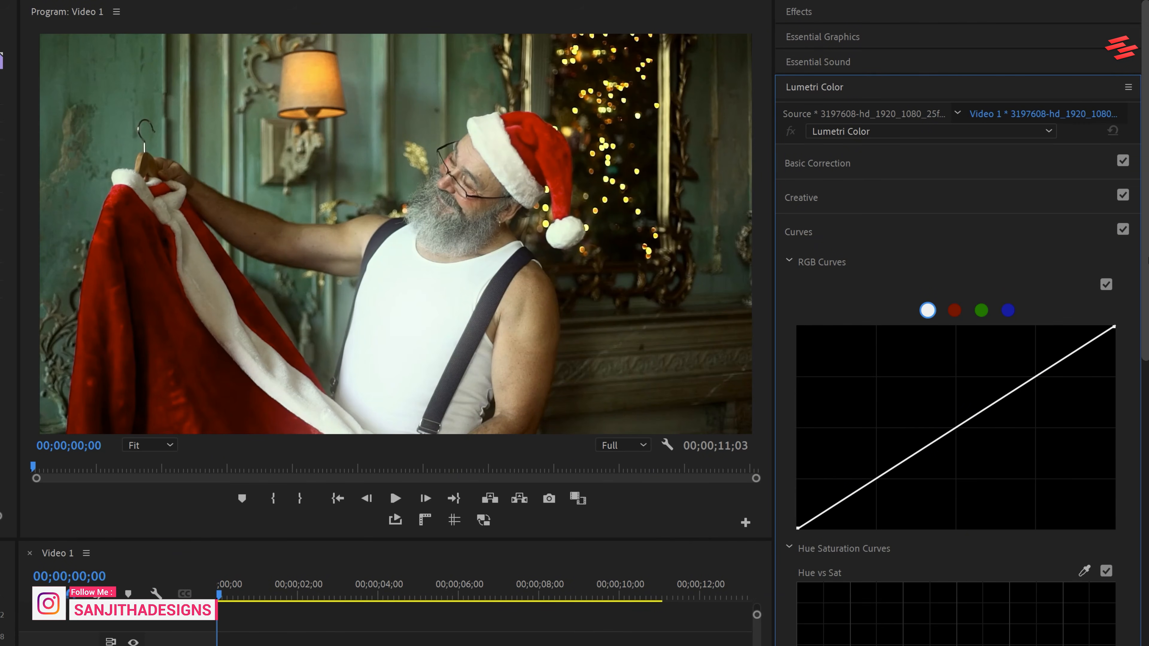
drag(1146, 260, 1145, 415)
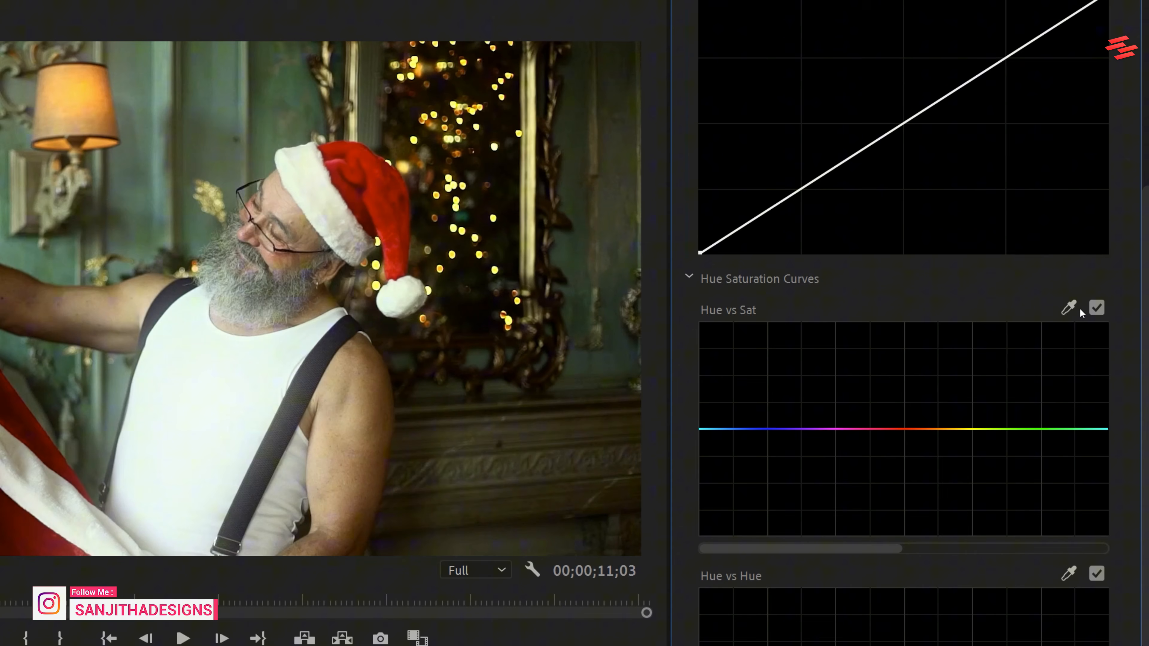
click(1085, 240)
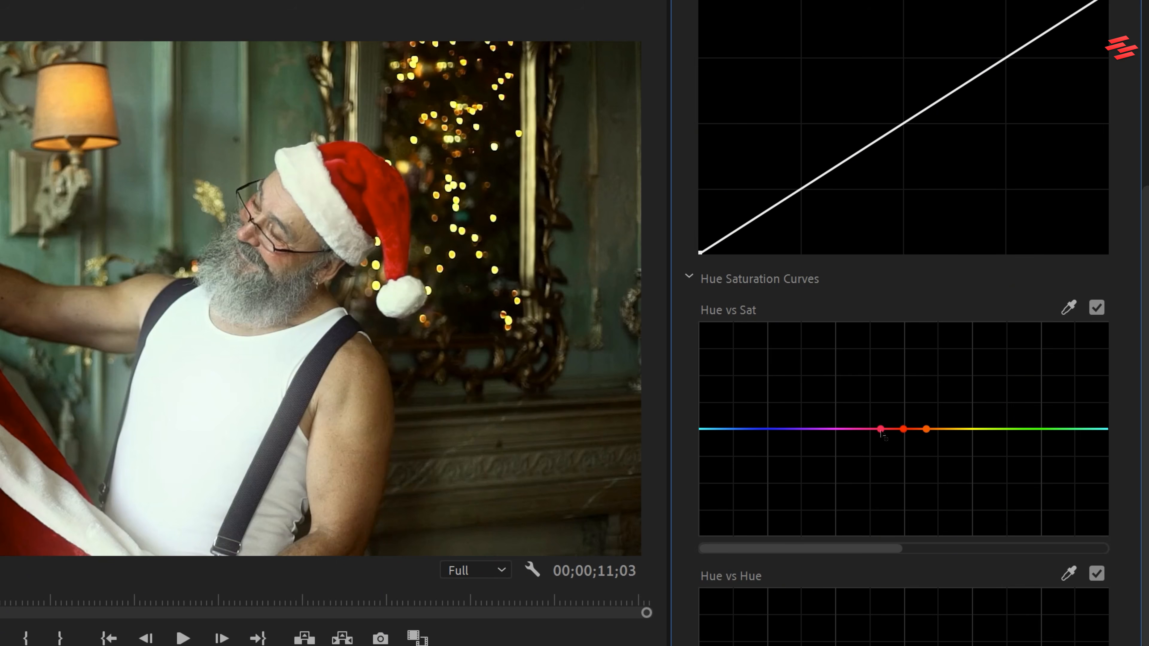
Lower the two outer Hue vs Sat points to minimum saturation to isolate red, inspect the preview, and fine-tune the orange-side point.
drag(880, 429, 889, 563)
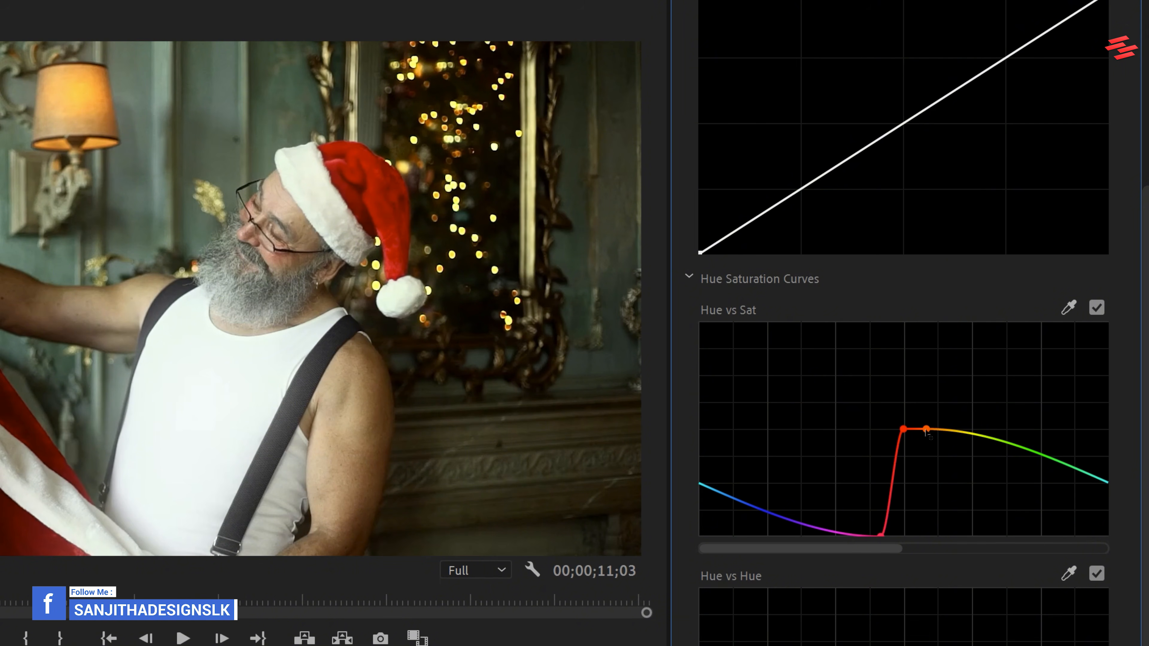
drag(927, 430, 914, 549)
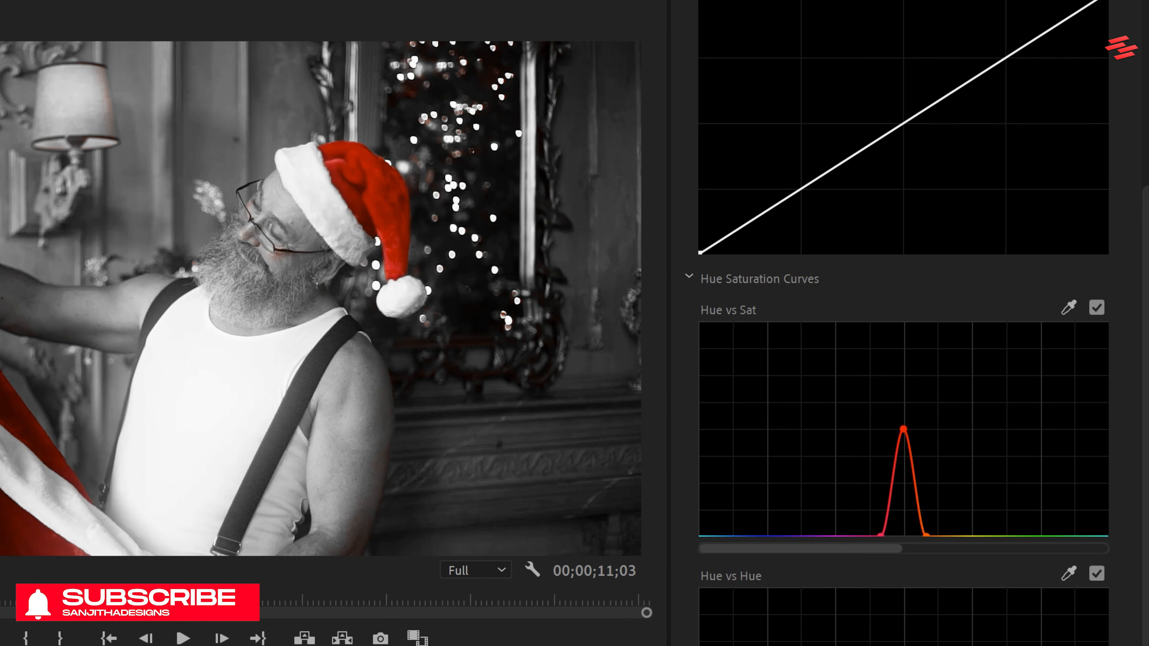
click(1, 575)
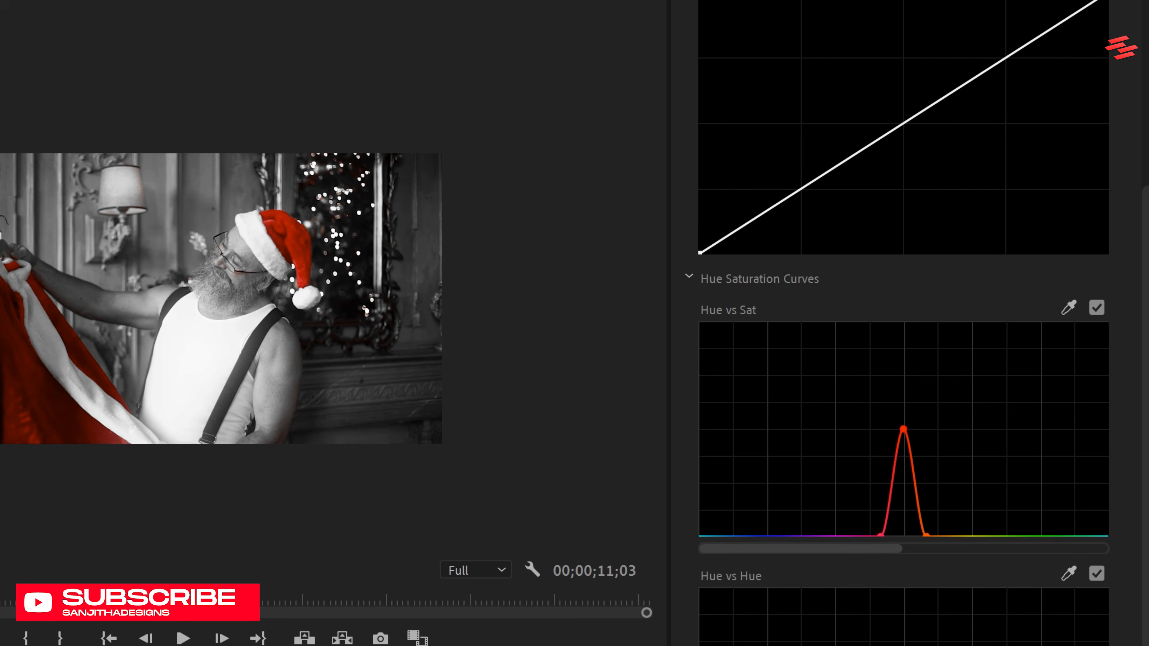
click(1, 575)
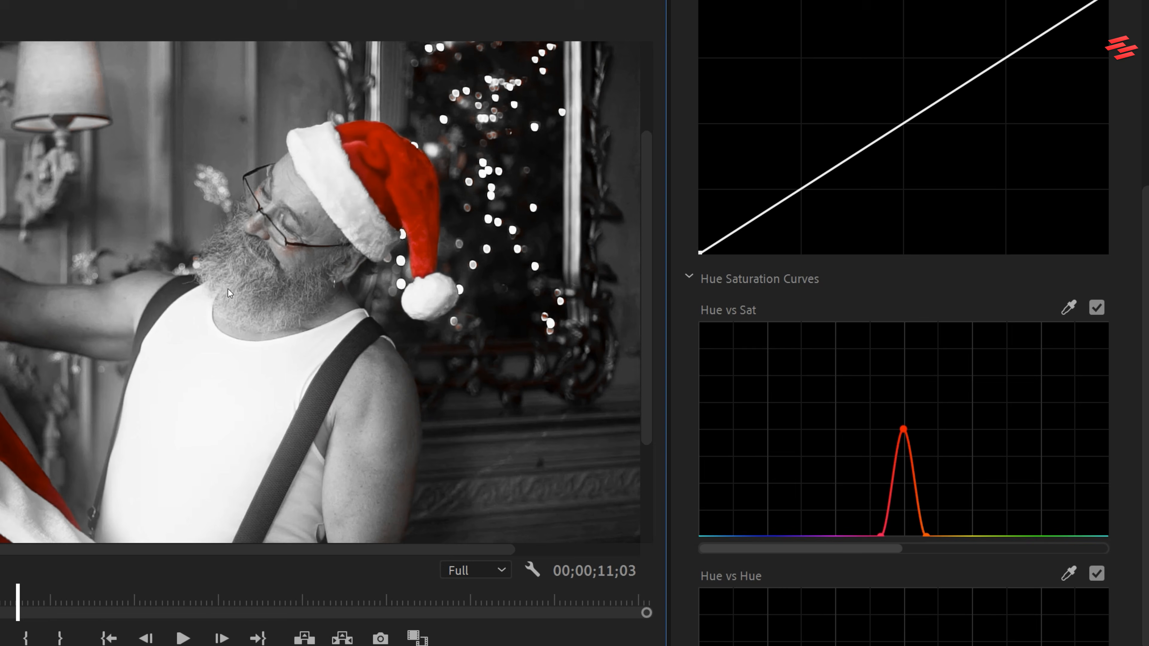
click(1, 575)
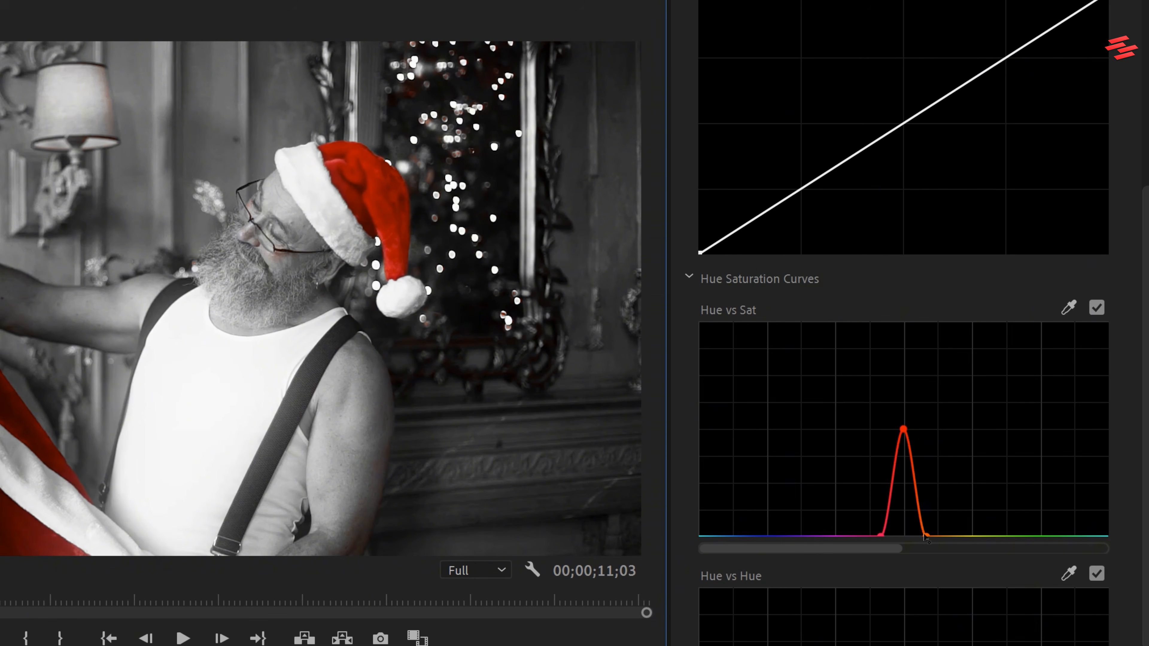
drag(925, 537, 887, 537)
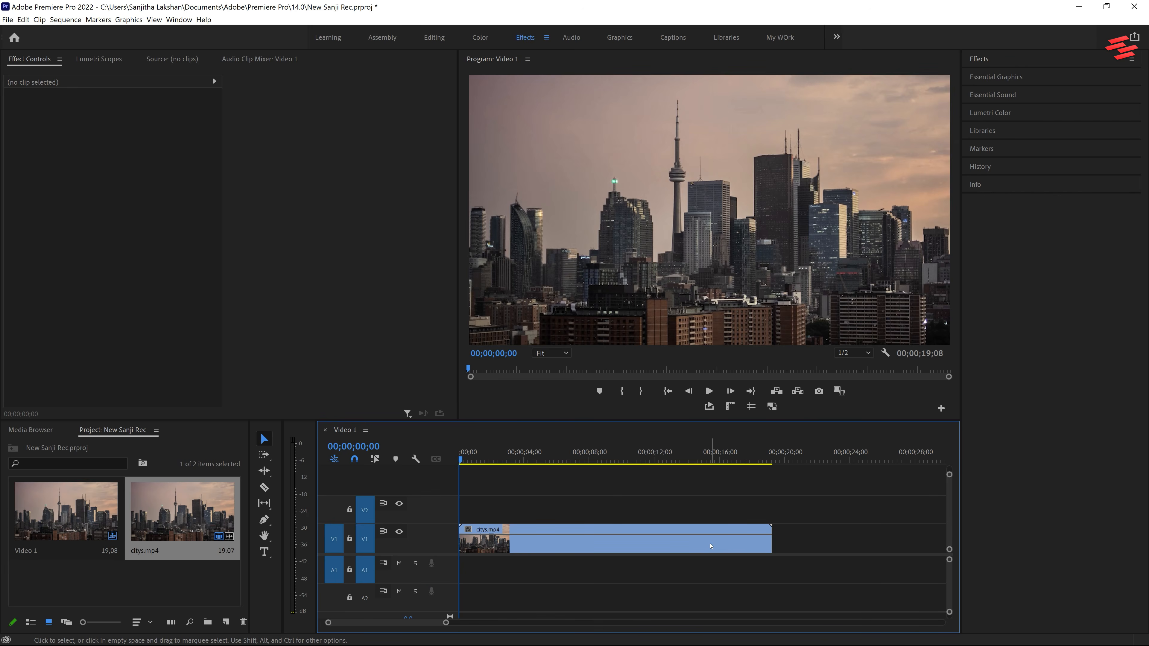
Try a larger Scale on the citys.mp4 clip, restore it to 100, and set a Scale keyframe at the clip's start.
click(711, 546)
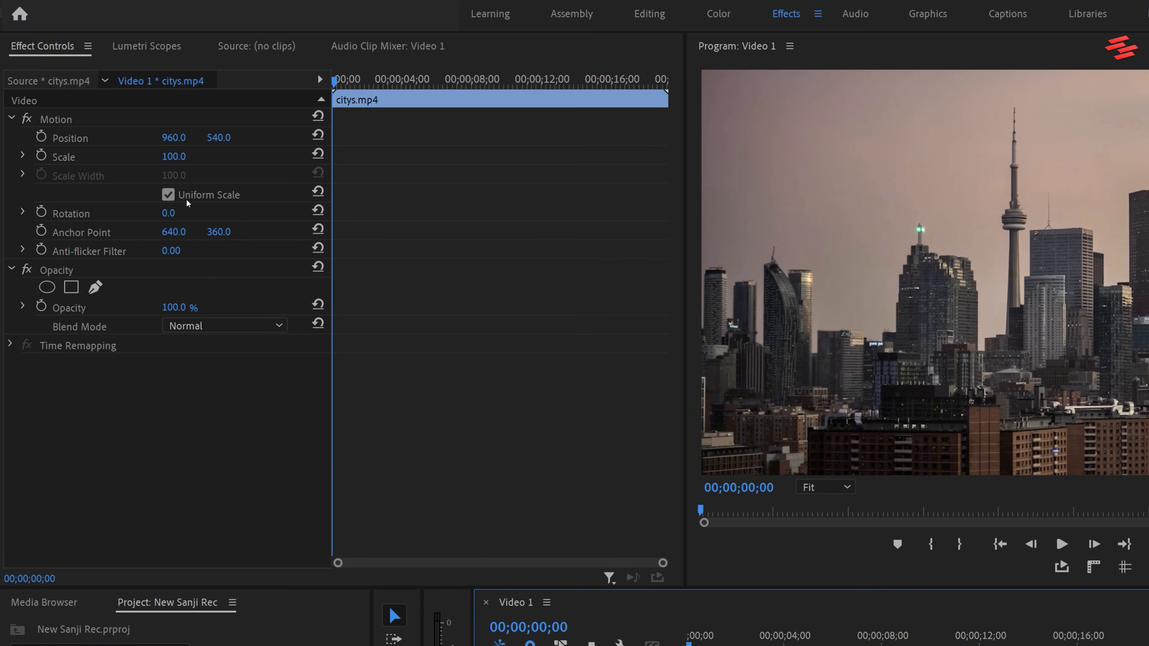
drag(187, 155, 200, 156)
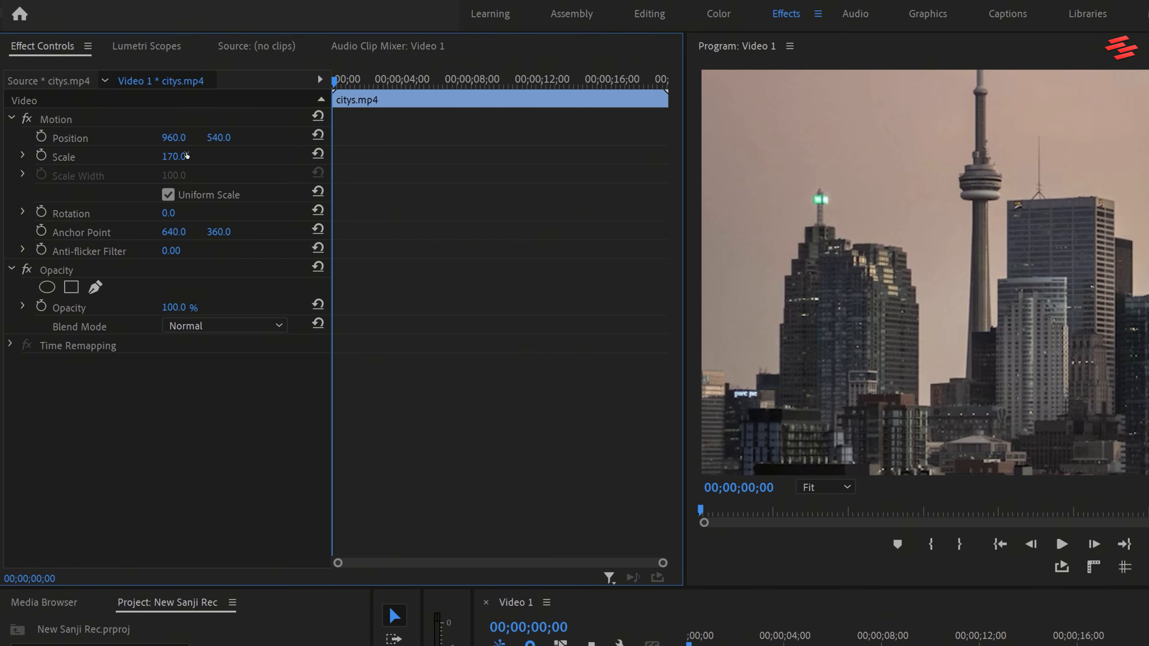
drag(187, 156, 73, 159)
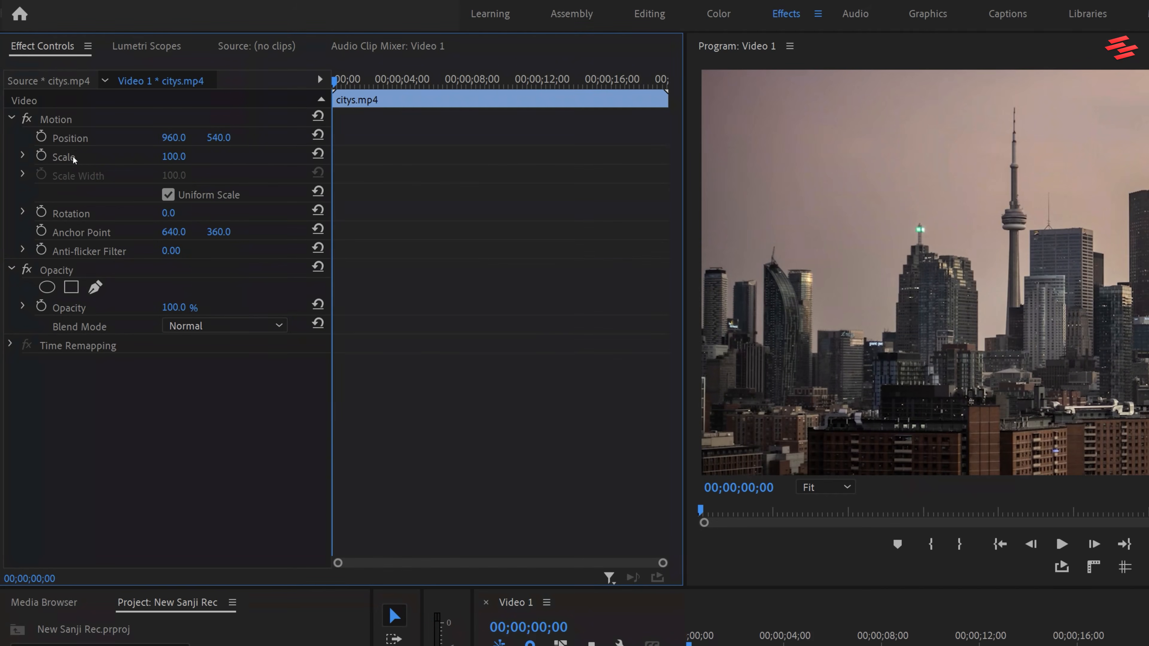
click(42, 156)
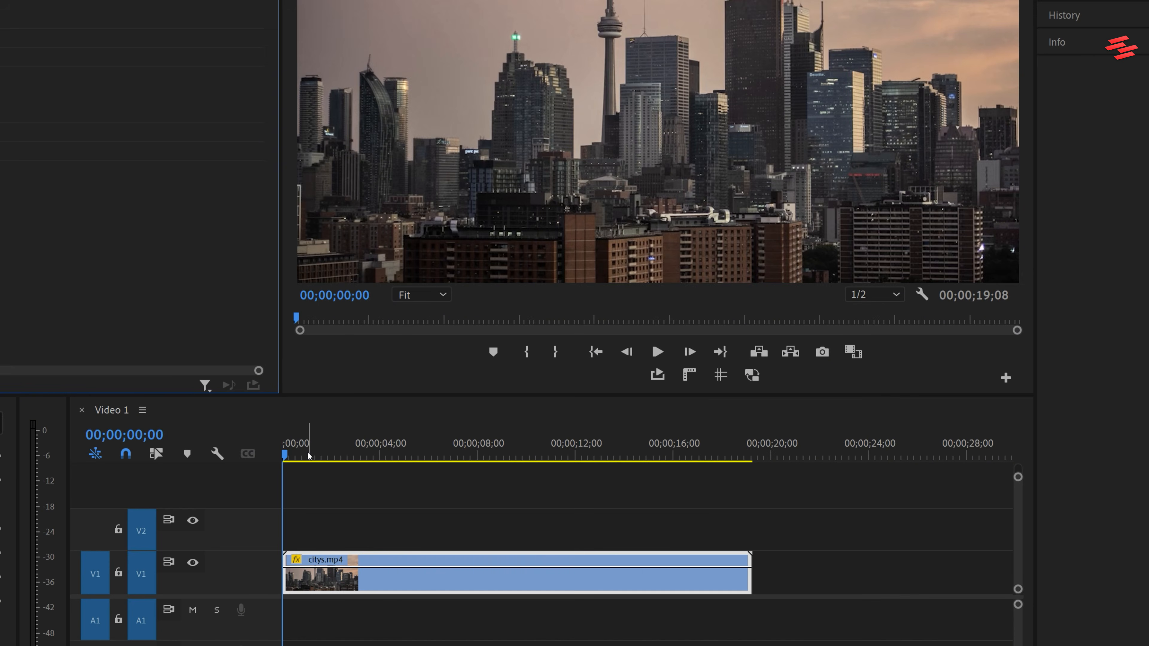
Place the clip's anchor point on the green tower light at 386.9, 288.3 and keyframe Scale at 264 at 00;00;04;28.
drag(285, 455, 406, 462)
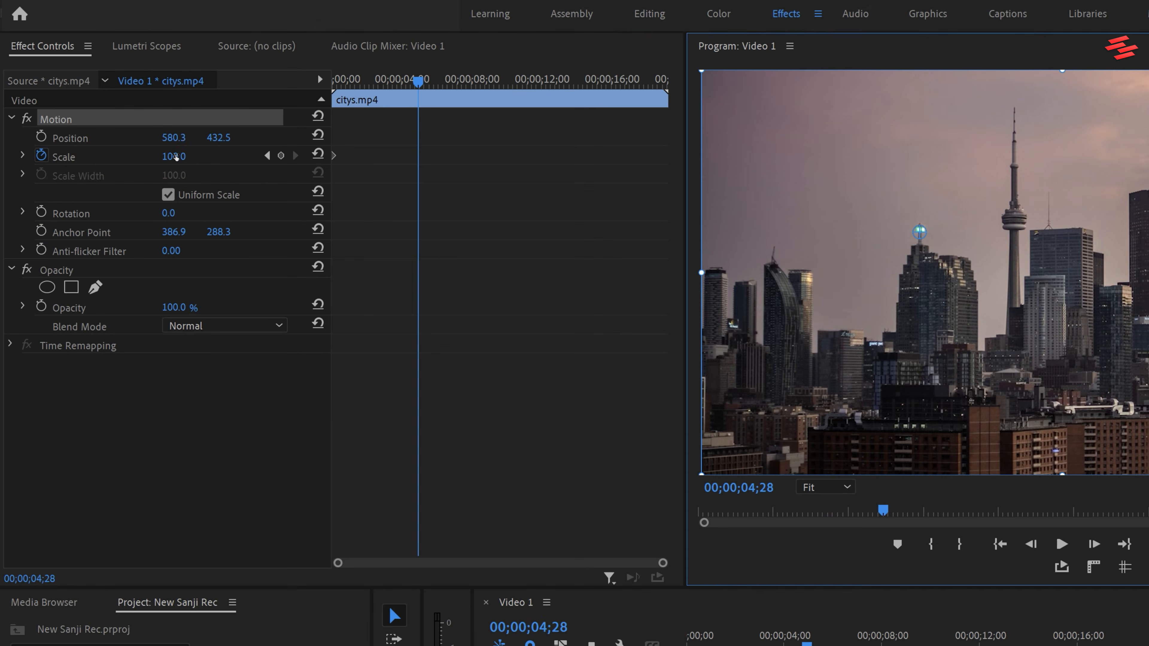
drag(174, 156, 238, 156)
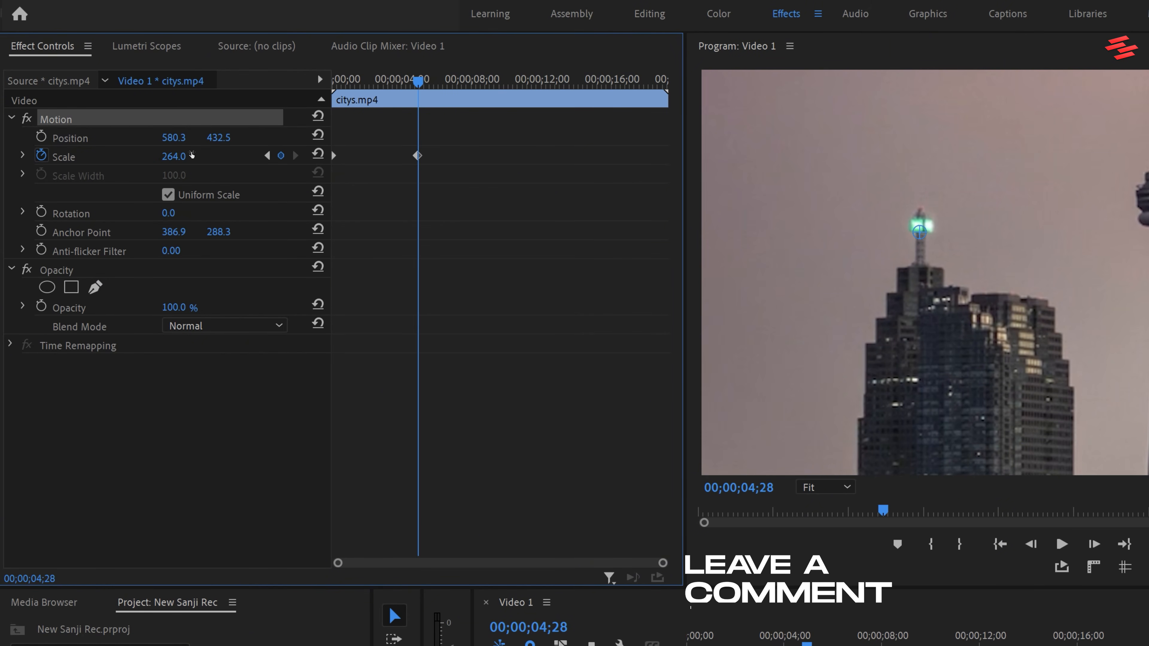
click(394, 80)
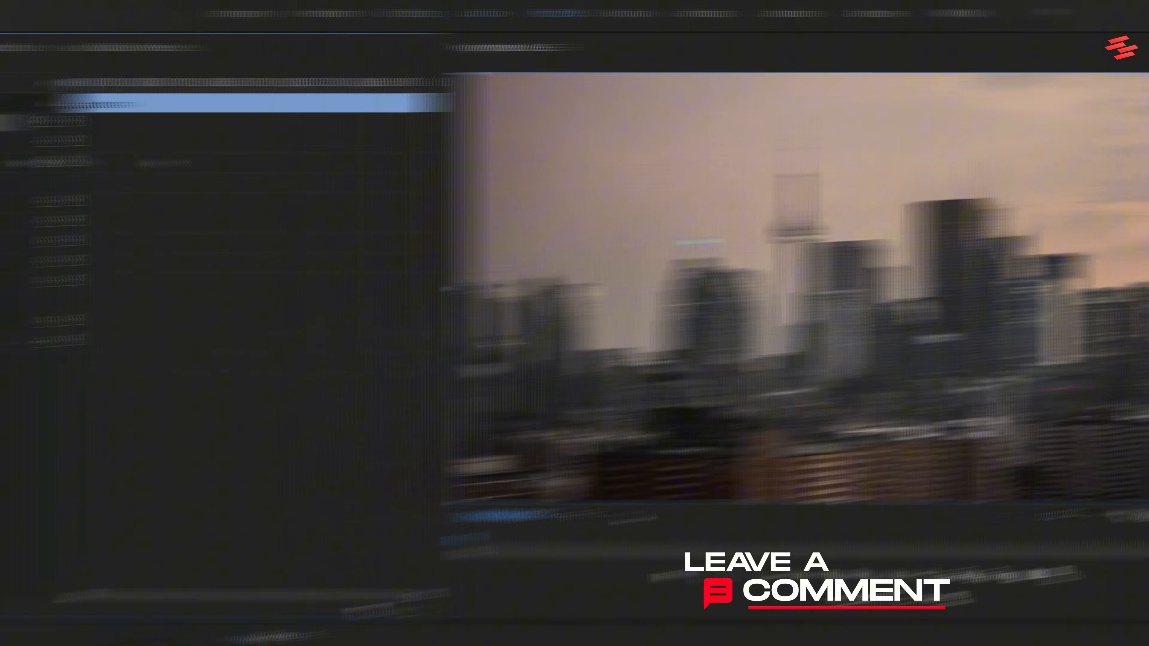